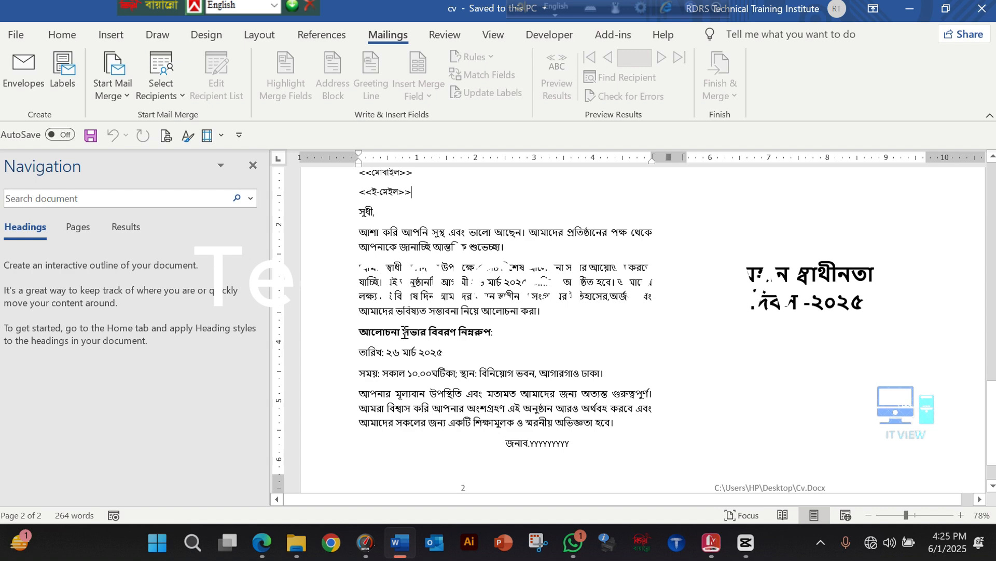
Create a new blank document
scroll(405, 333, up, 1)
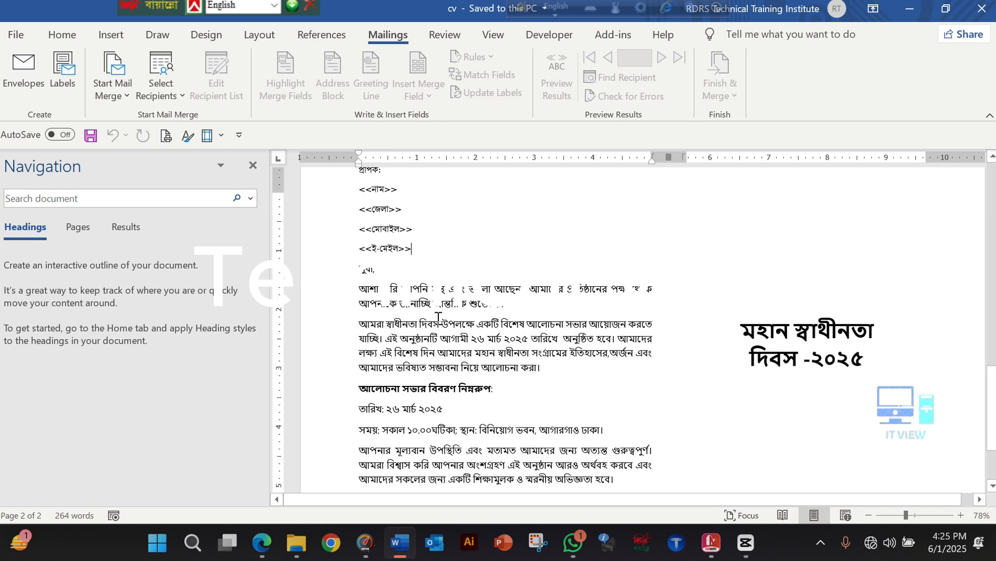
scroll(438, 317, up, 1)
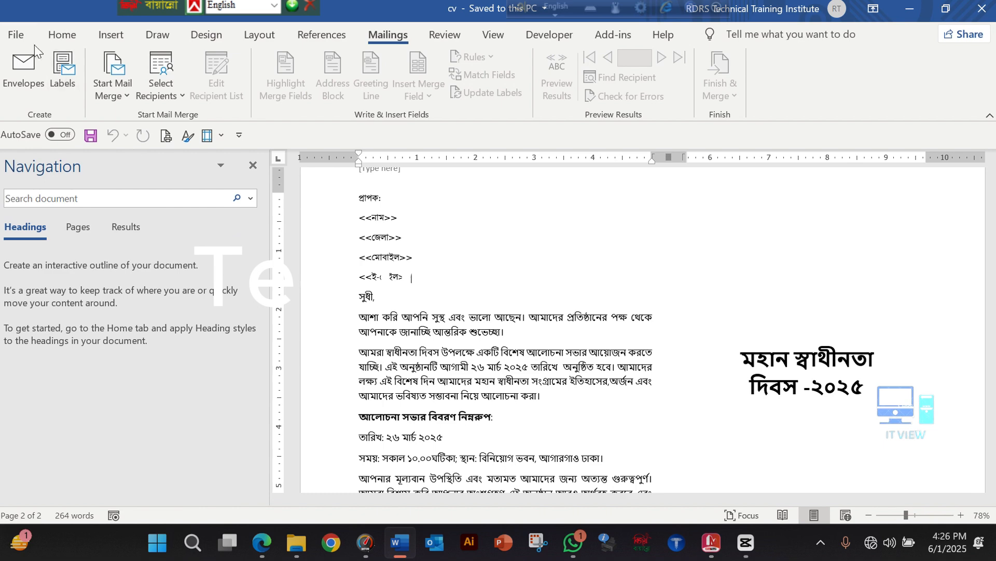
click(14, 36)
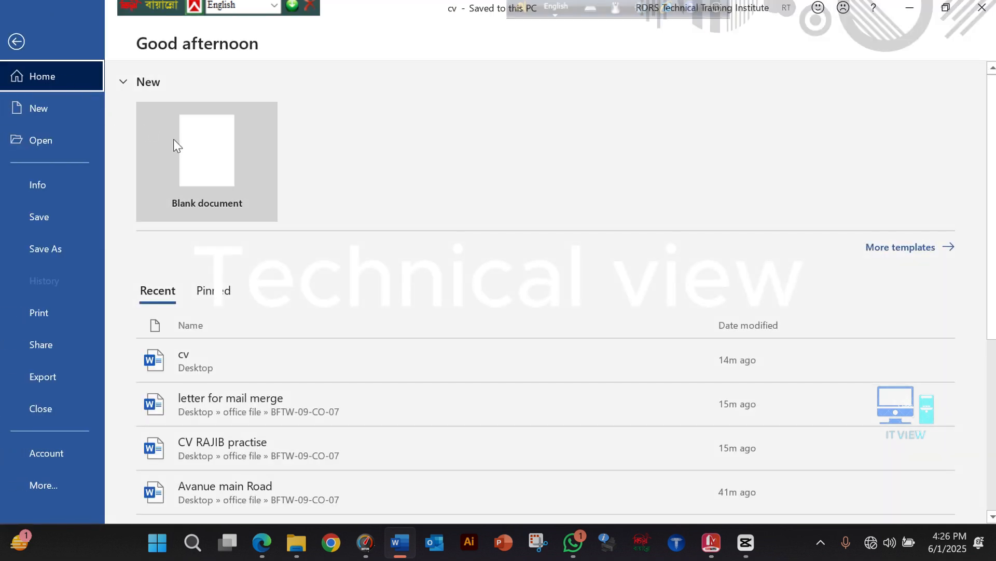
click(193, 151)
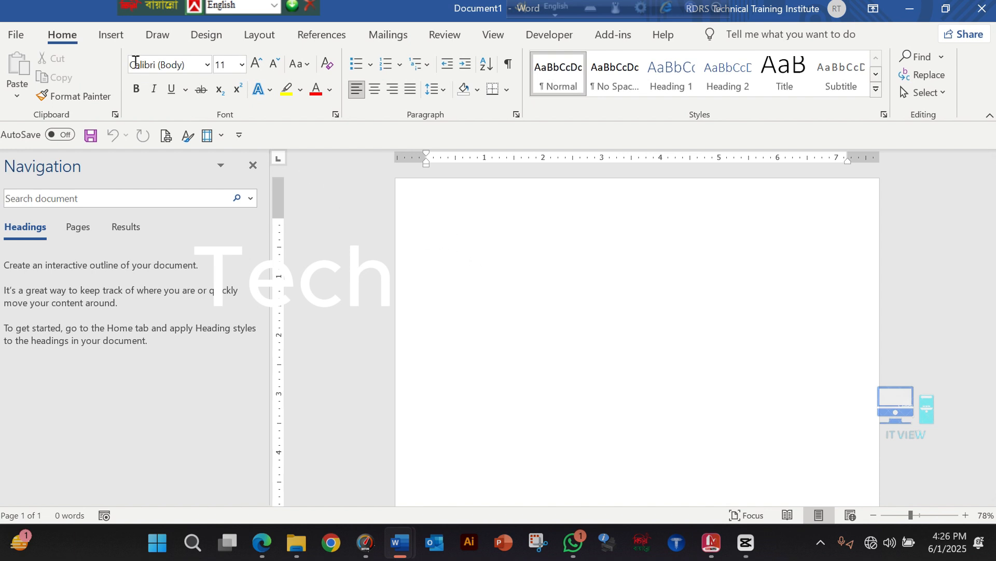
Insert a table with four columns and five rows
click(111, 36)
click(109, 88)
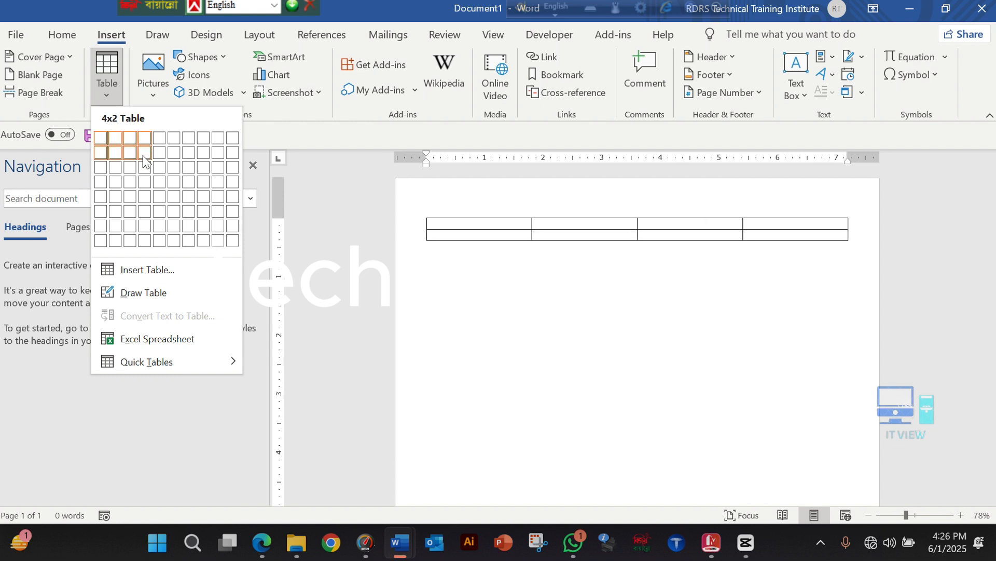
click(144, 192)
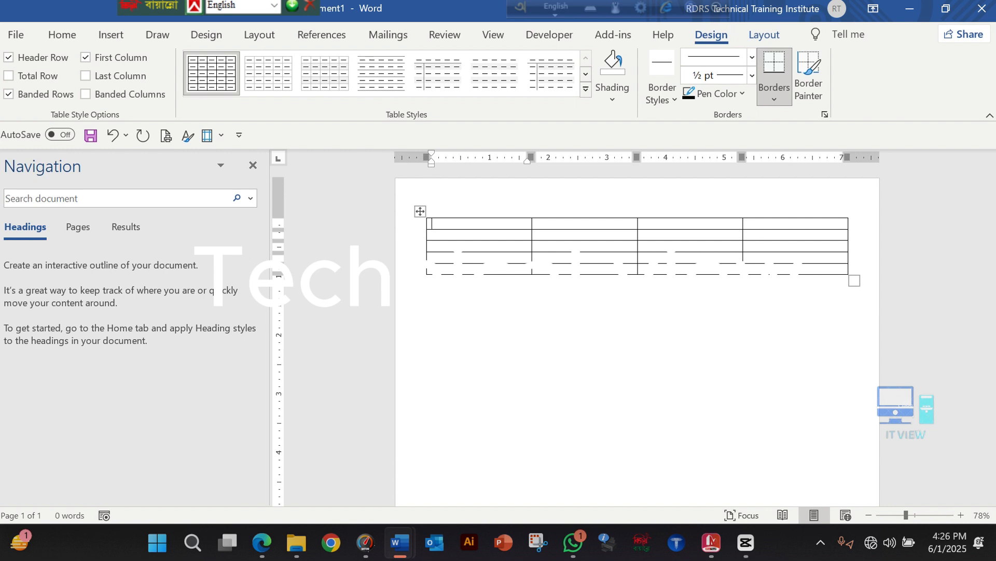
Switch the Bijoy Bayanno keyboard to Unicode and set the font in the first table cell to SutonnyMJ
click(63, 34)
click(275, 4)
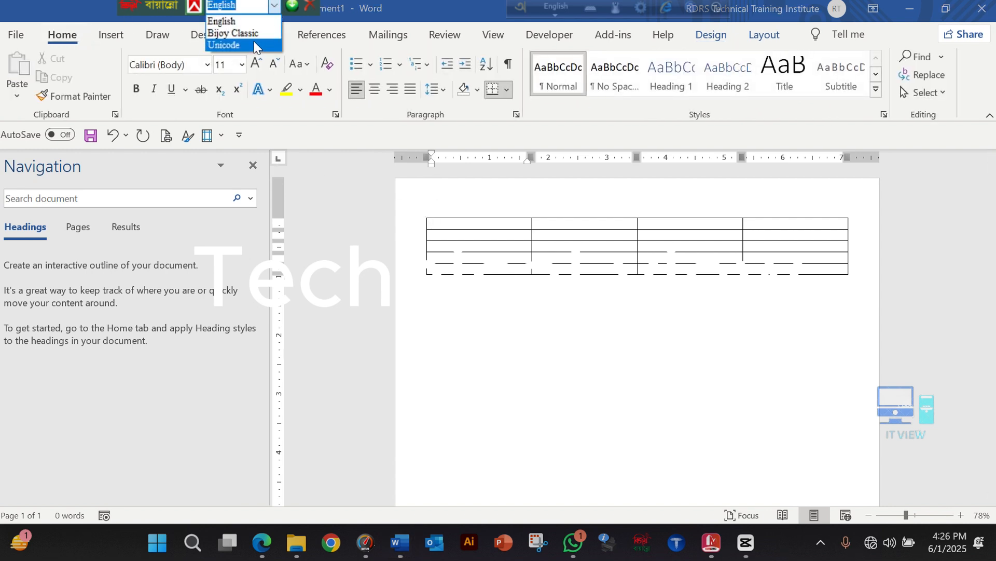
click(252, 45)
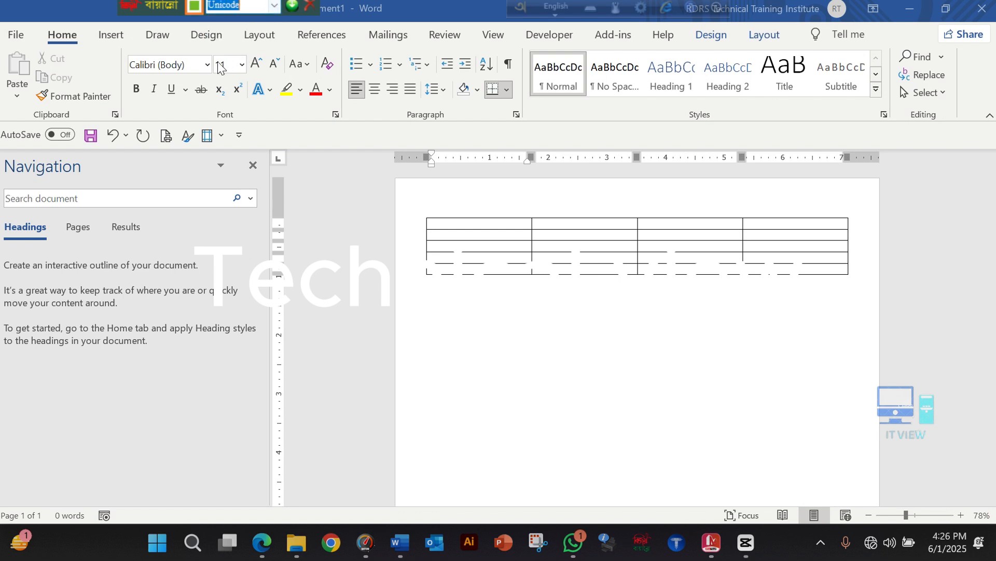
click(206, 66)
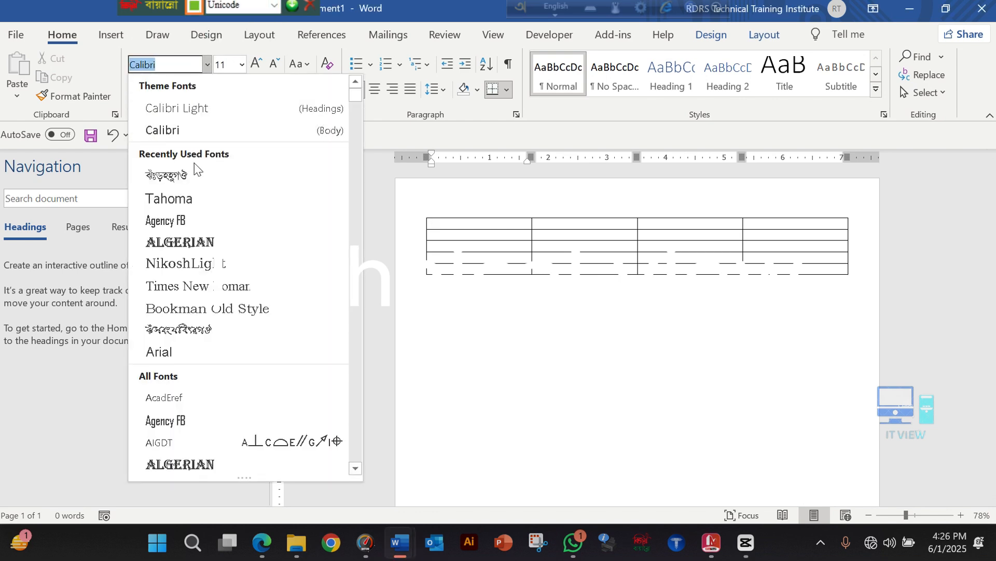
click(195, 177)
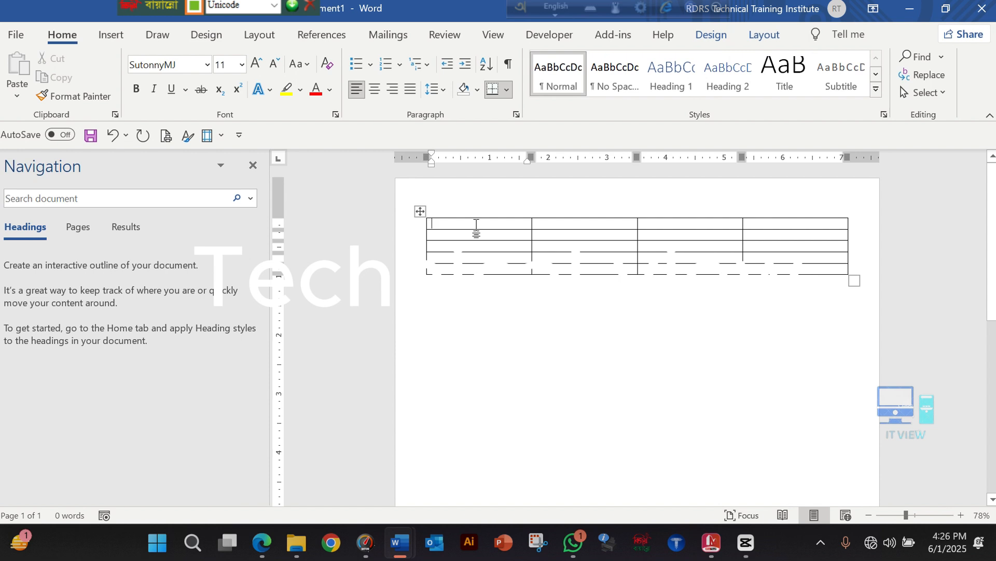
Fill the table's header row with নাম, মোবাইল, ইমেইল and জেলা
text(নাম)
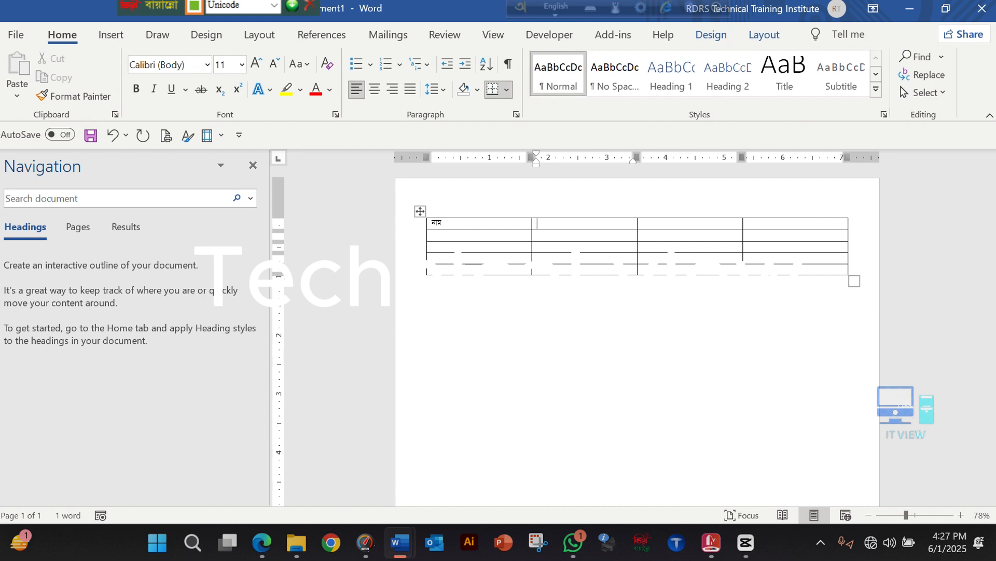
text(মোবা)
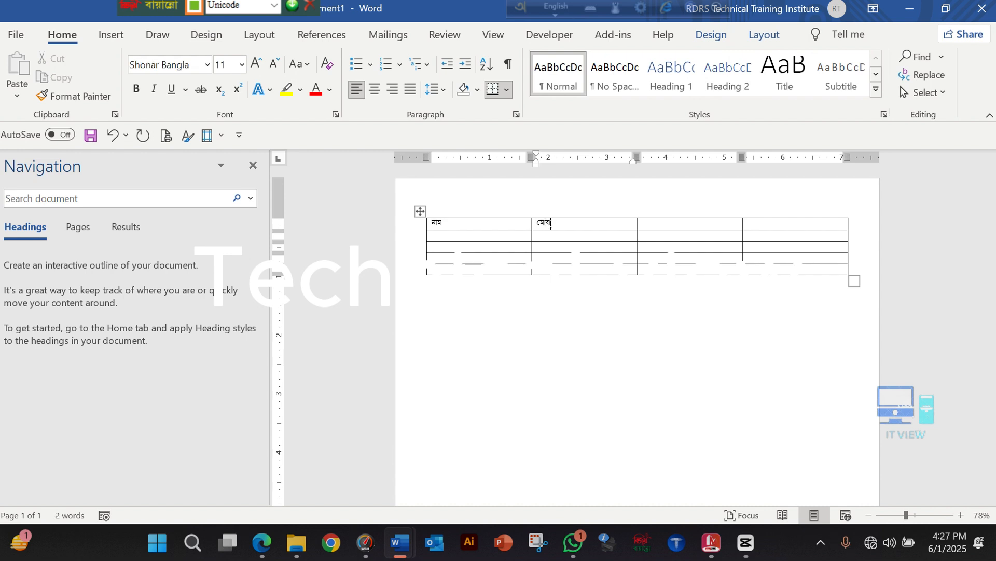
text(ইল)
key(Tab)
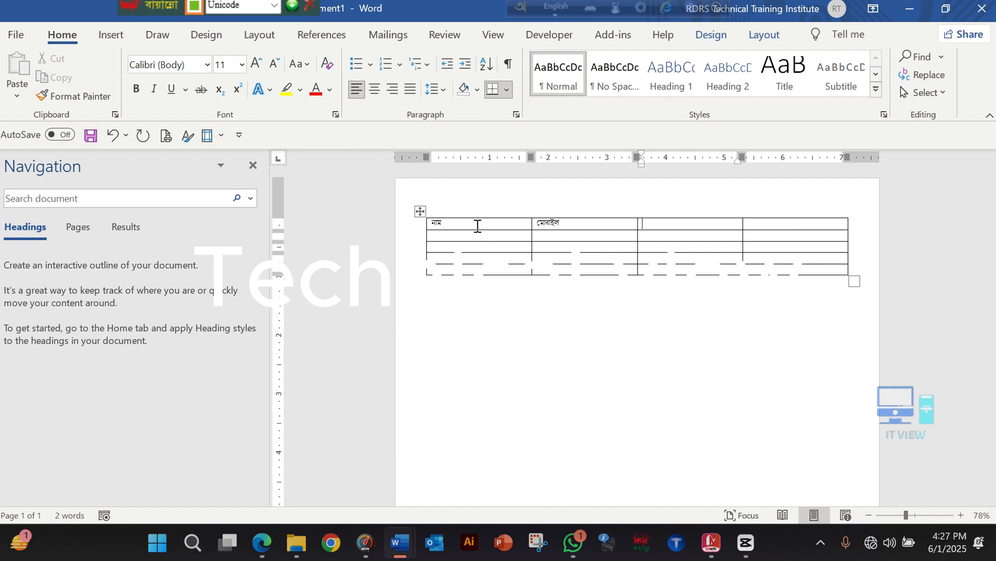
text(ইমেইল)
key(Tab)
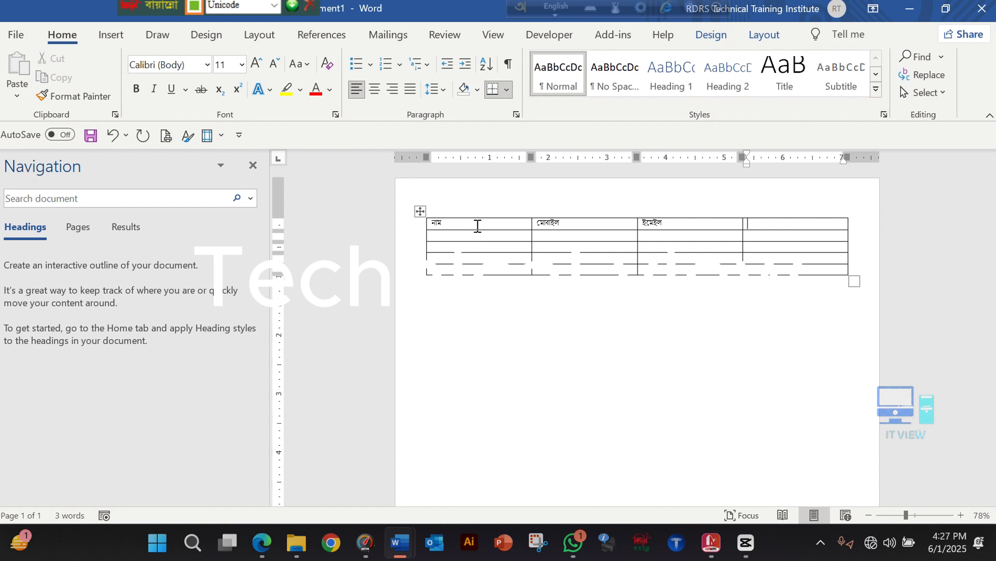
text(জেলা)
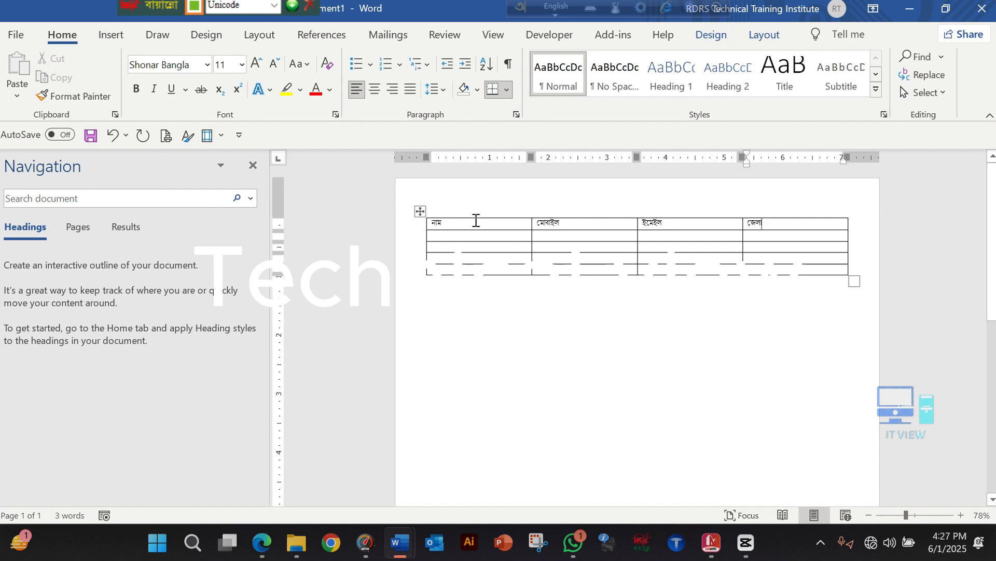
Check the recipient placeholders in the cv letter against the table headings and return to the table document
key(alt+Tab)
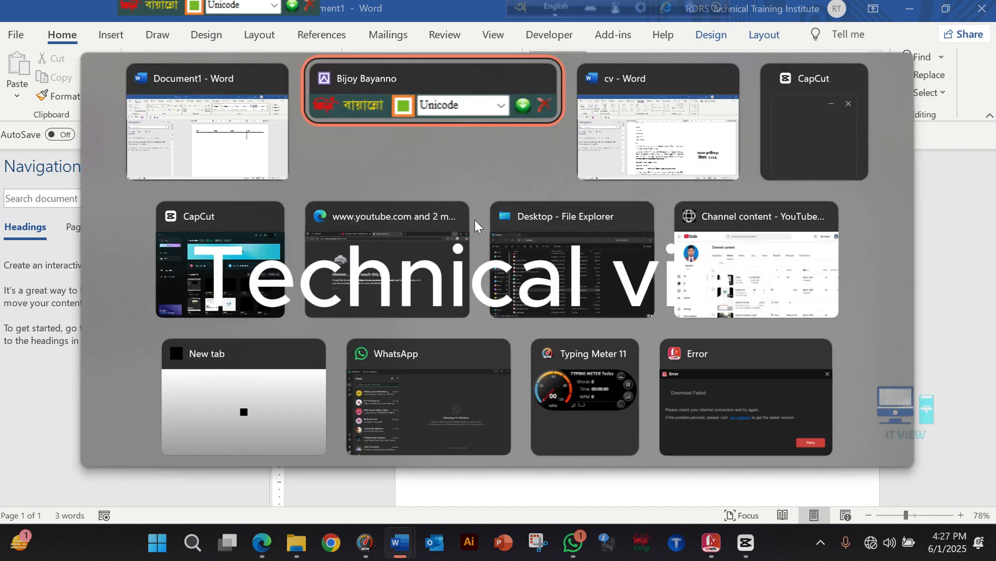
click(638, 143)
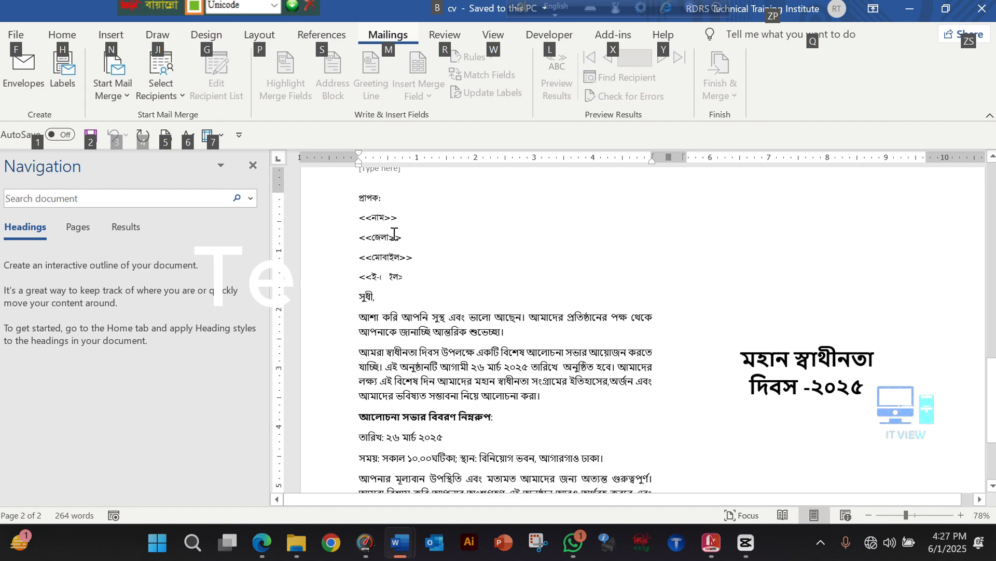
key(alt+Tab)
click(285, 166)
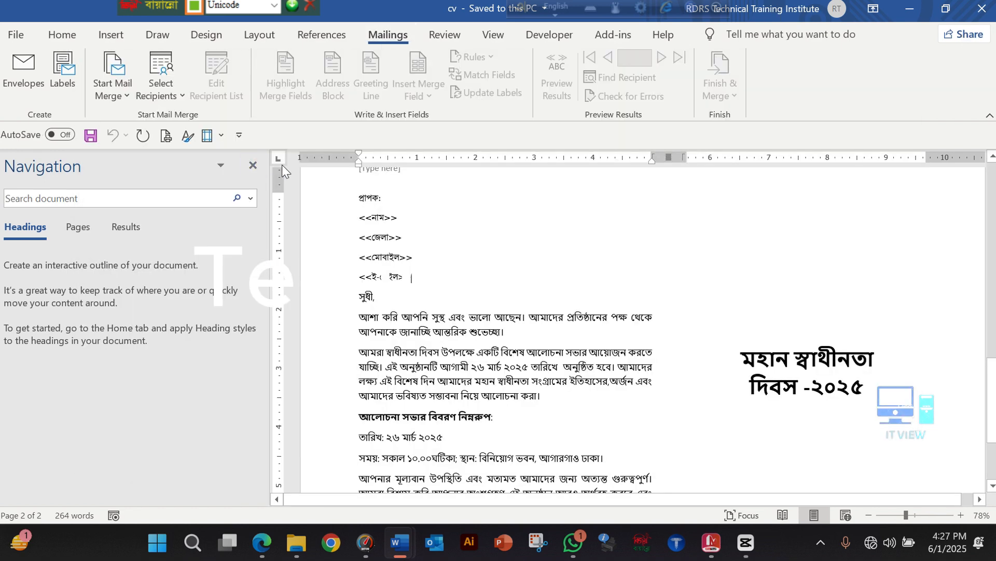
key(alt+Tab)
click(370, 141)
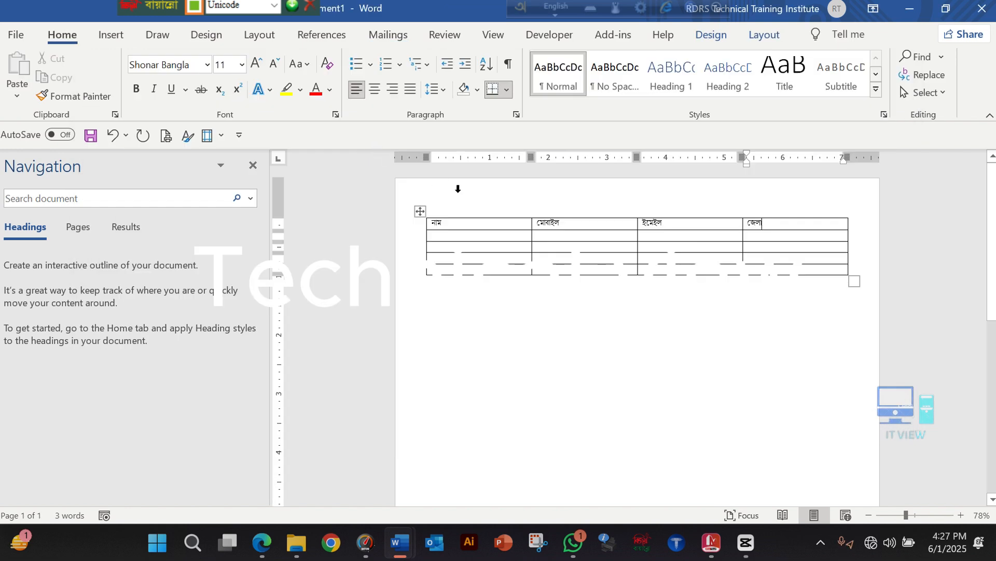
Enter the first recipient's full name in the নাম column of the second row
click(465, 235)
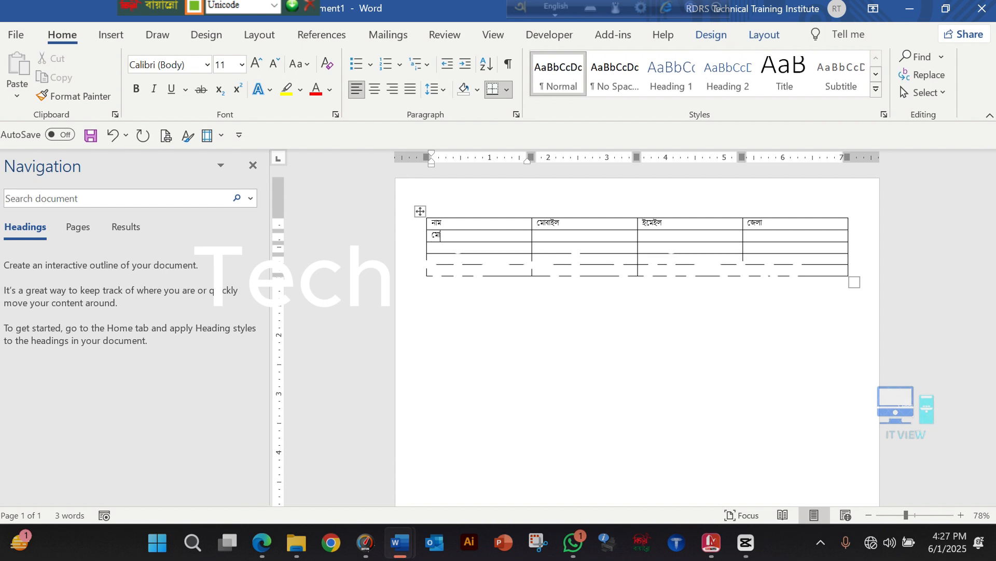
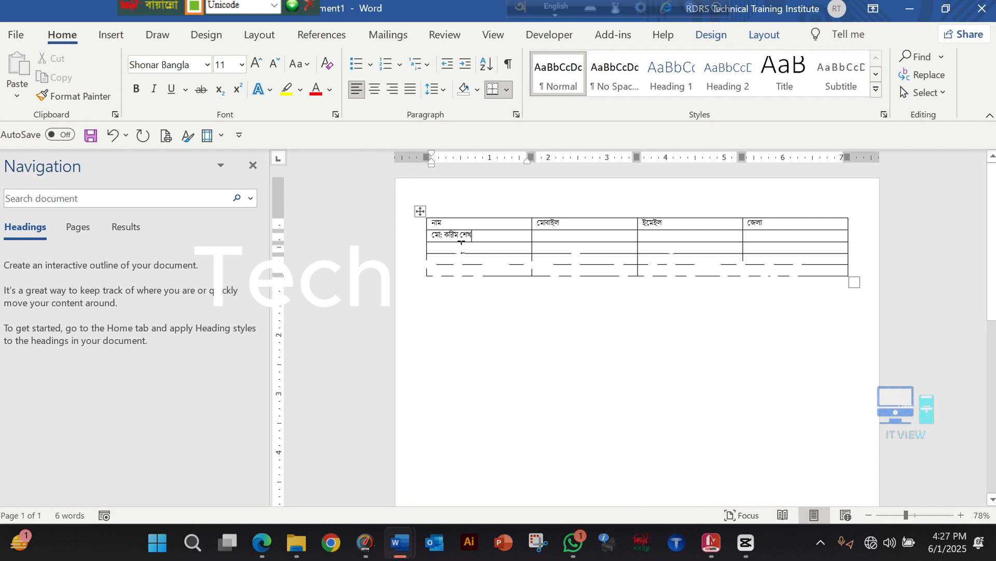
Enter the first recipient's mobile number and the district নীলফামারী, leaving the email cell empty
click(539, 235)
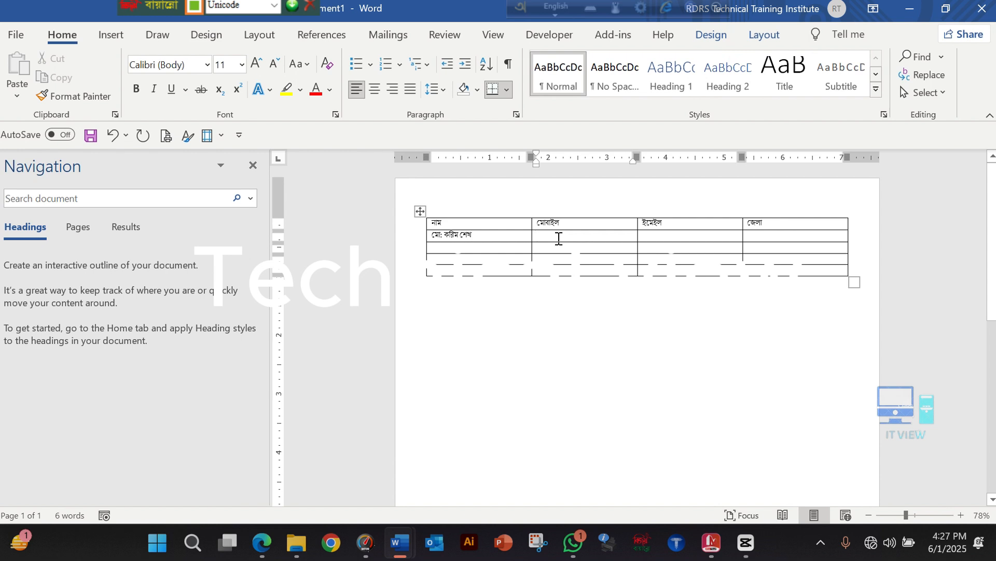
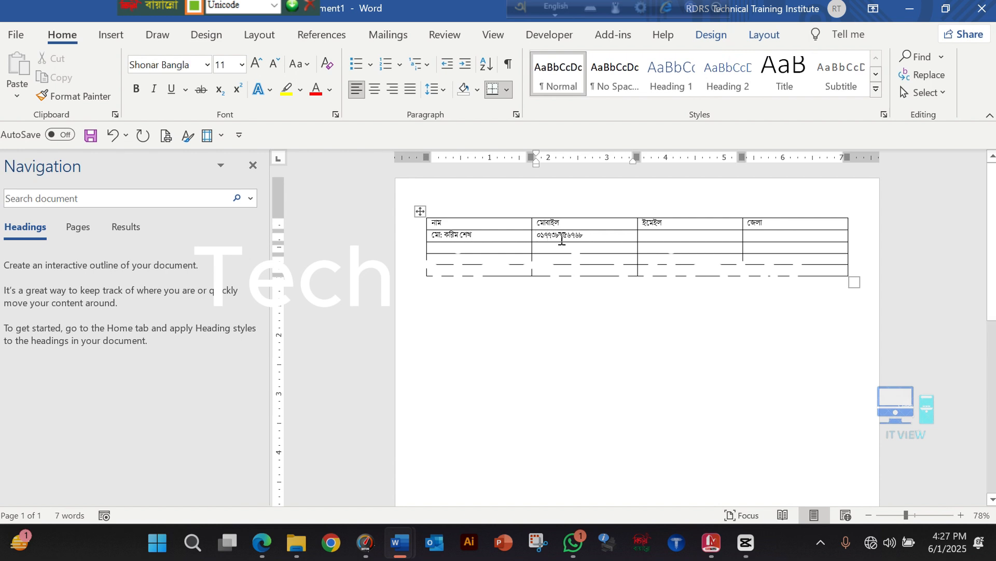
click(693, 238)
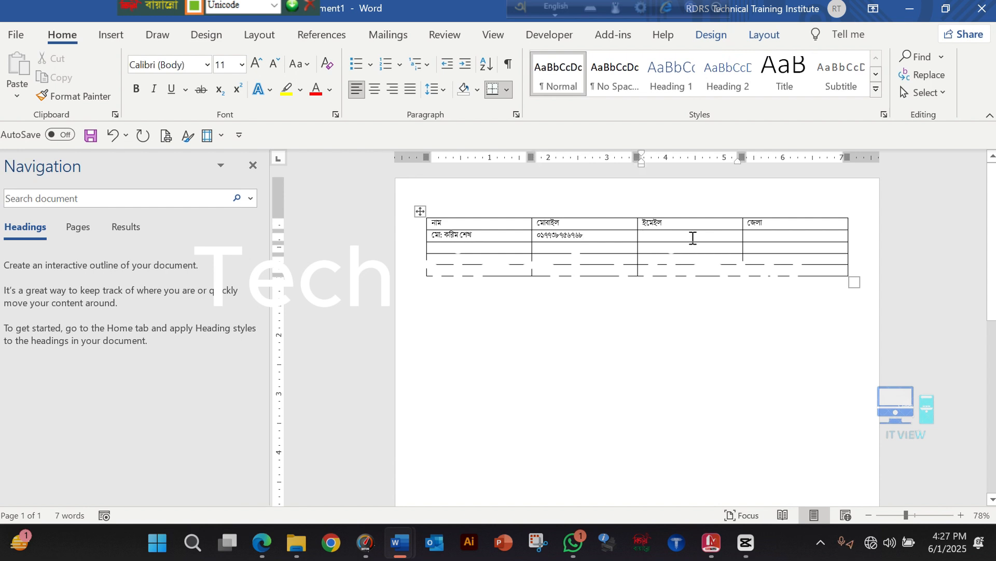
click(775, 235)
text(নী)
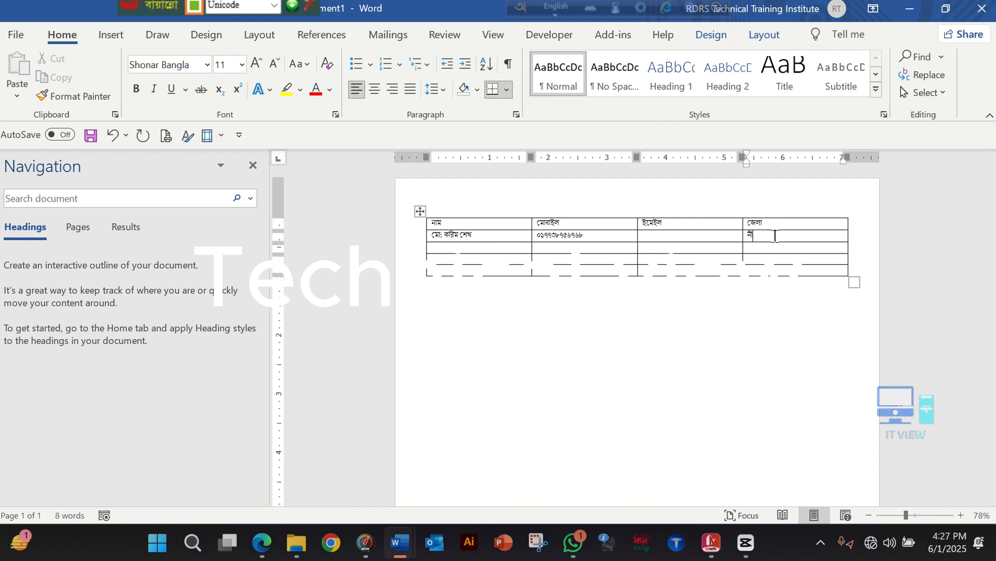
text(লফামারী)
Enter the second recipient's full name in the নাম column of the third row
click(459, 248)
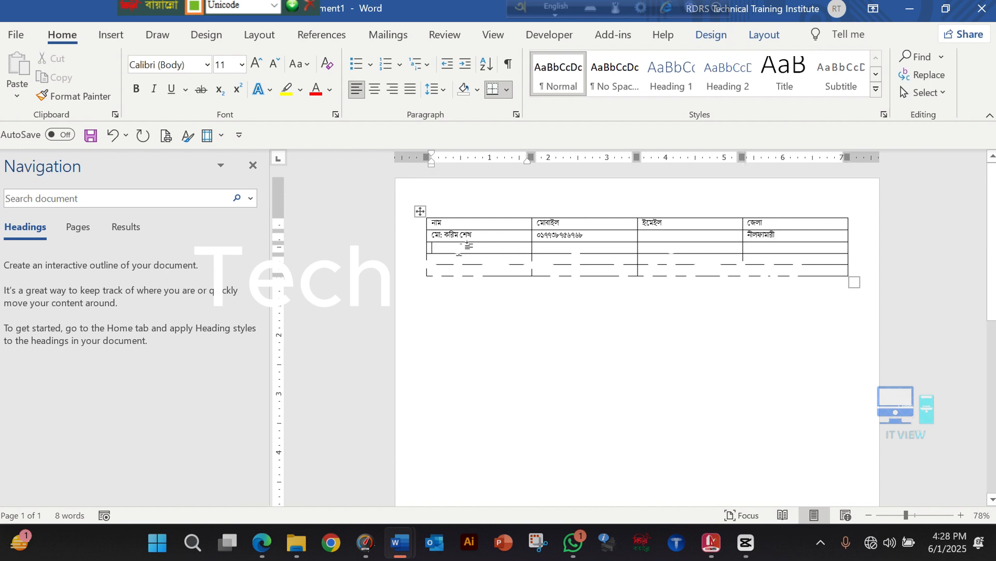
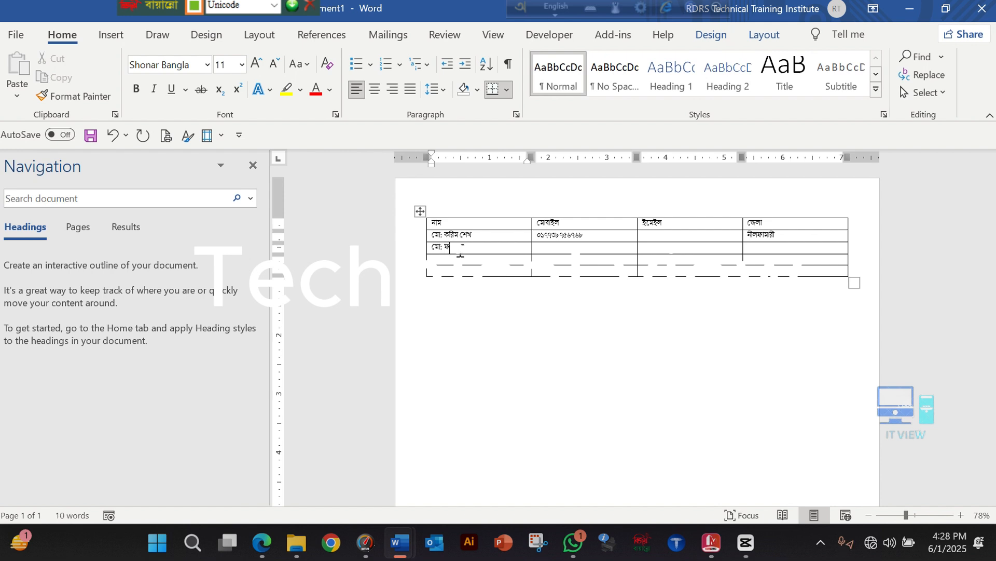
Enter the second recipient's mobile number and the district দিনাজপুর, leaving the email cell empty
key(Tab)
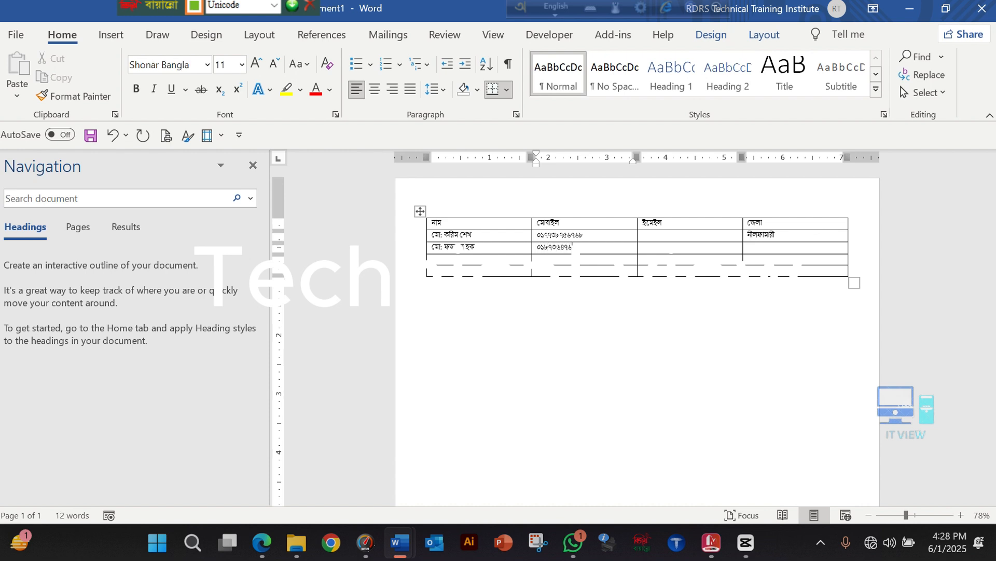
click(760, 249)
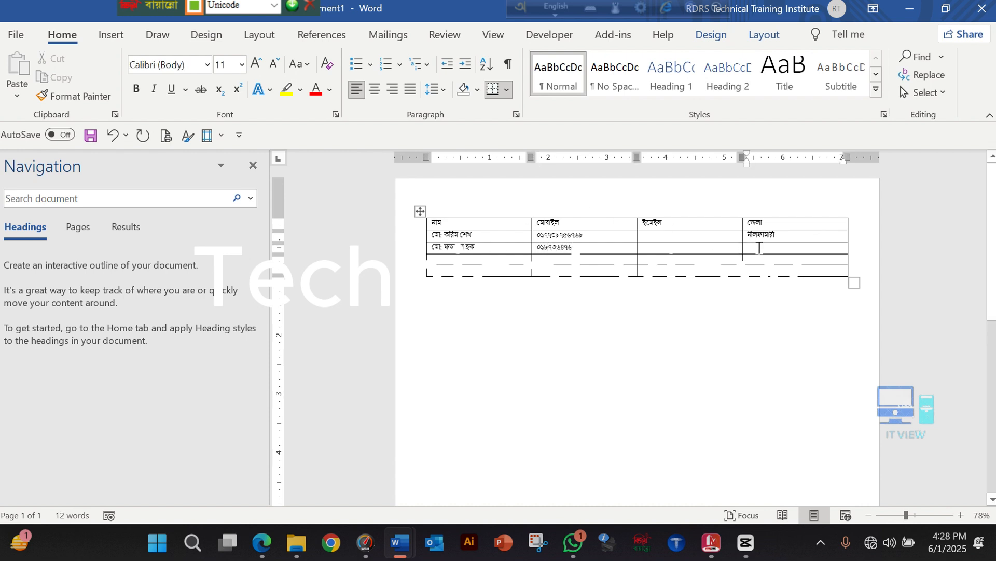
text(দি)
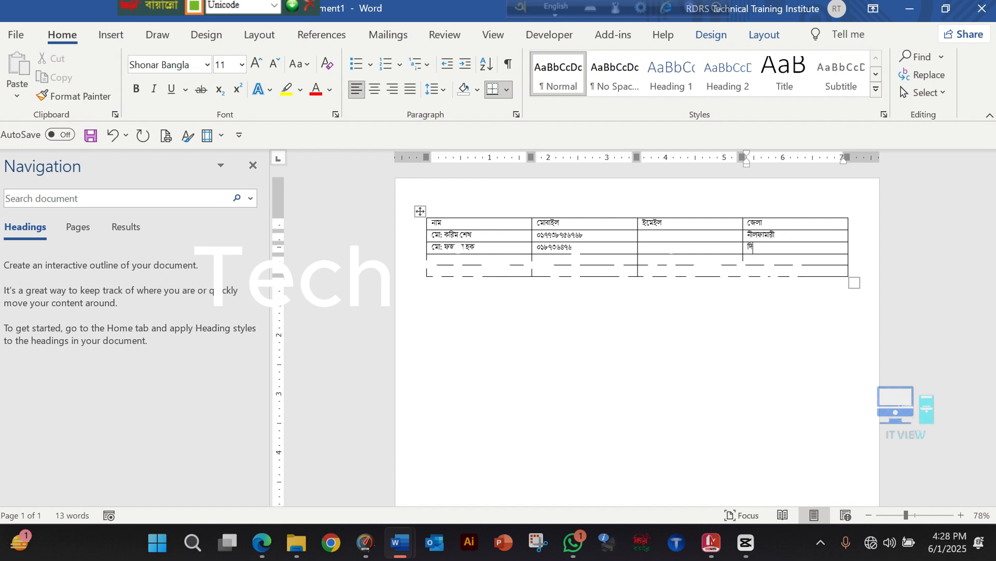
text(নাজপুর)
Enter the third recipient's full name in the নাম column of the fourth row
click(488, 257)
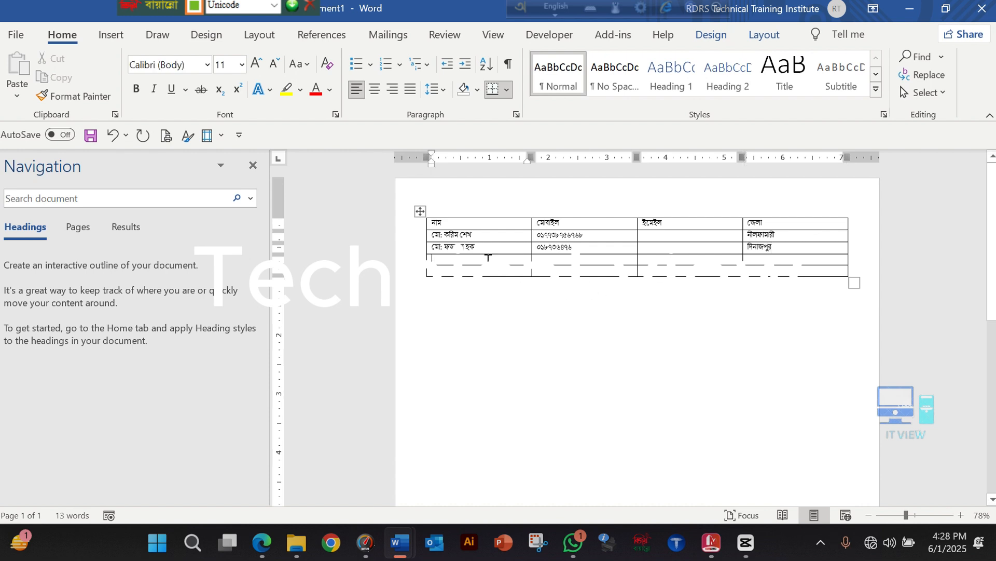
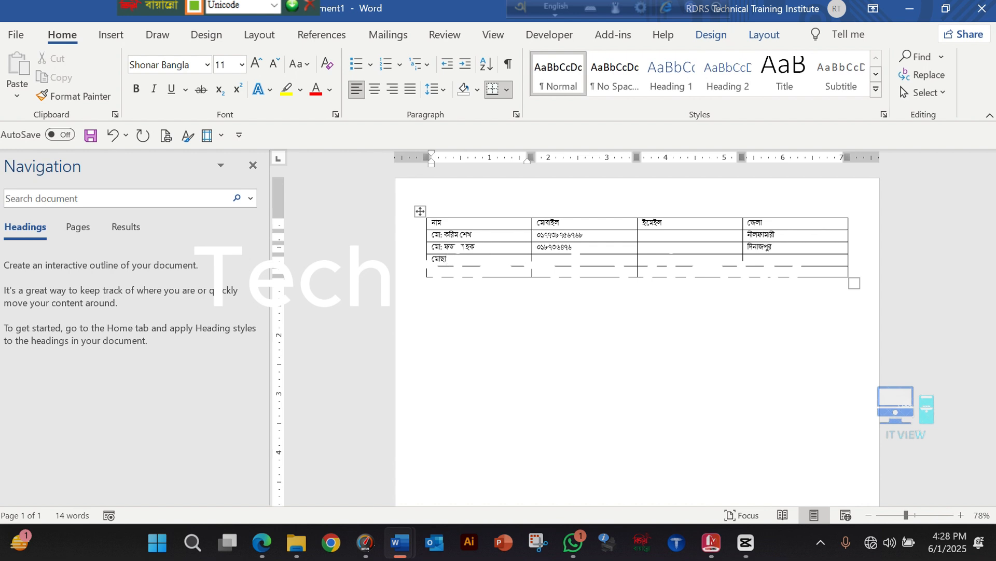
Enter the third recipient's mobile number and the district রংপুর, leaving the email cell empty
key(Tab)
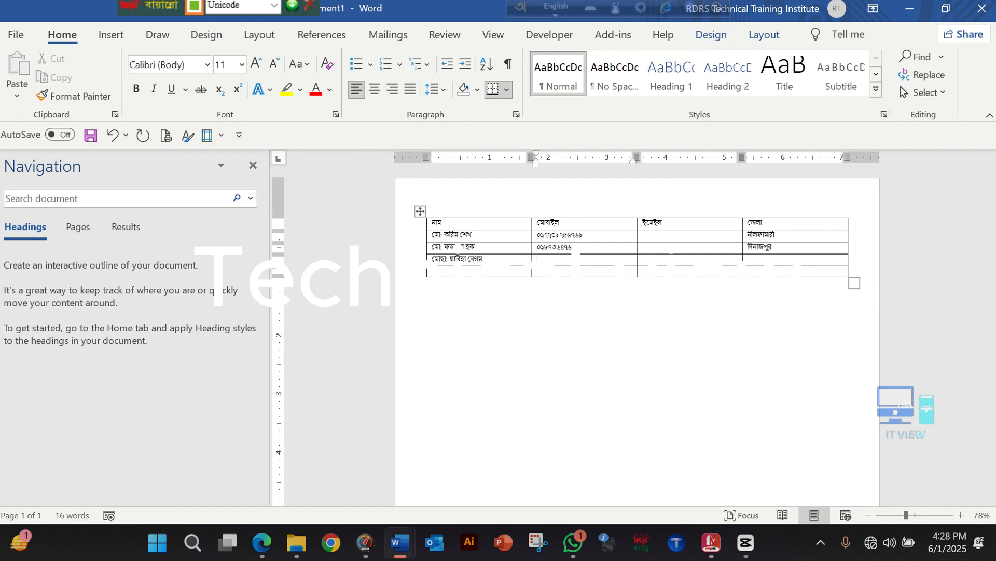
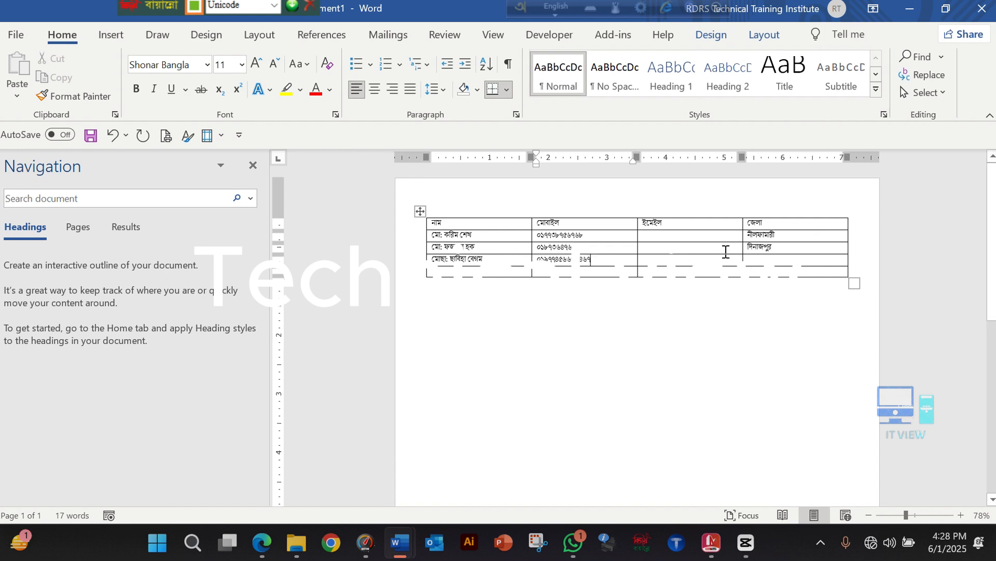
click(760, 261)
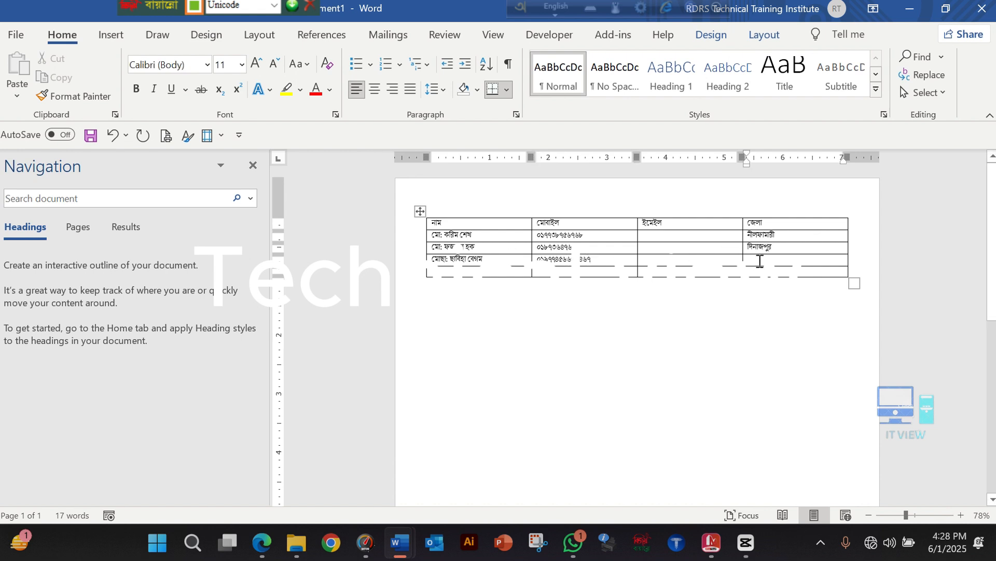
text(রং)
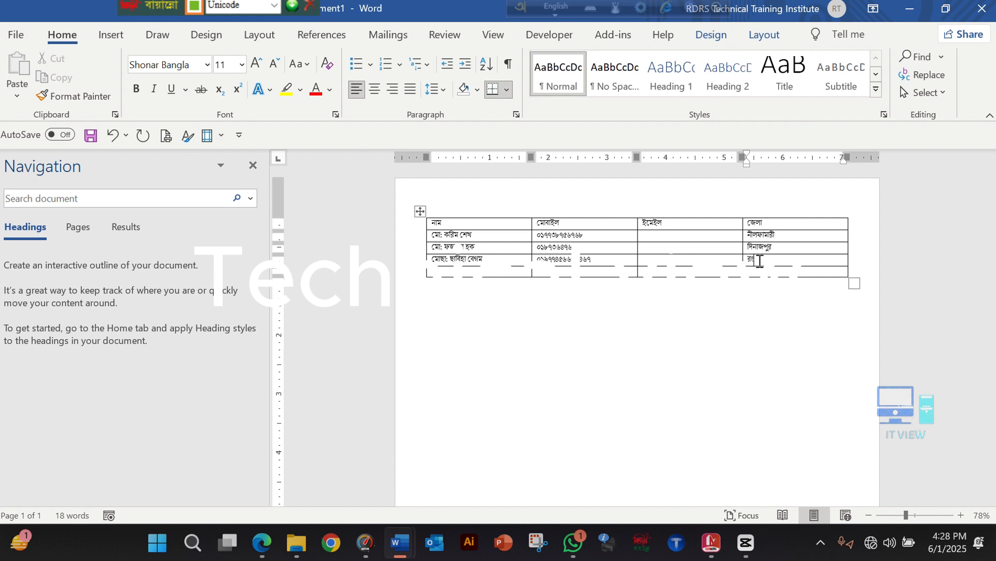
text(পুর)
Enter the fourth recipient's full name in the নাম column of the last row
key(Tab)
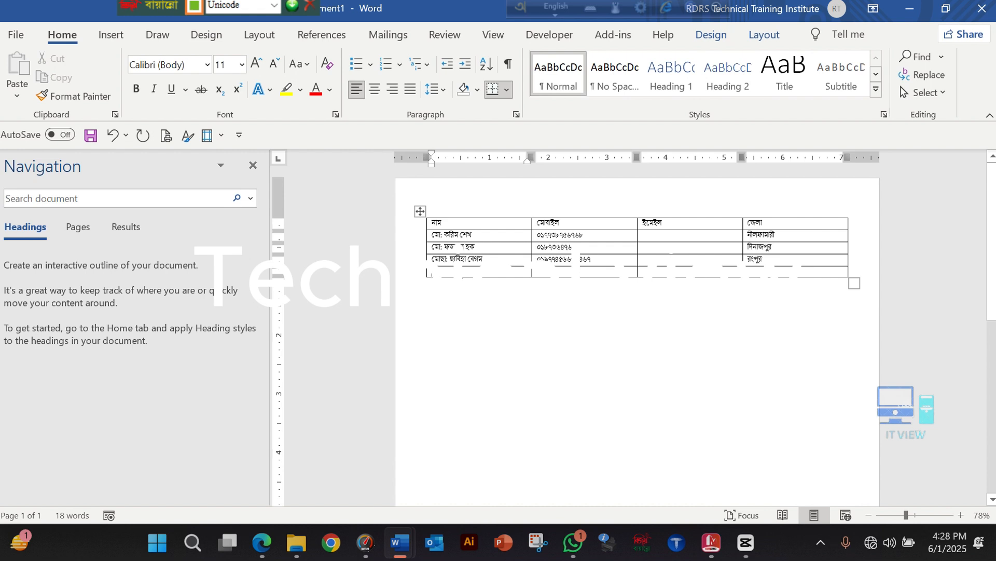
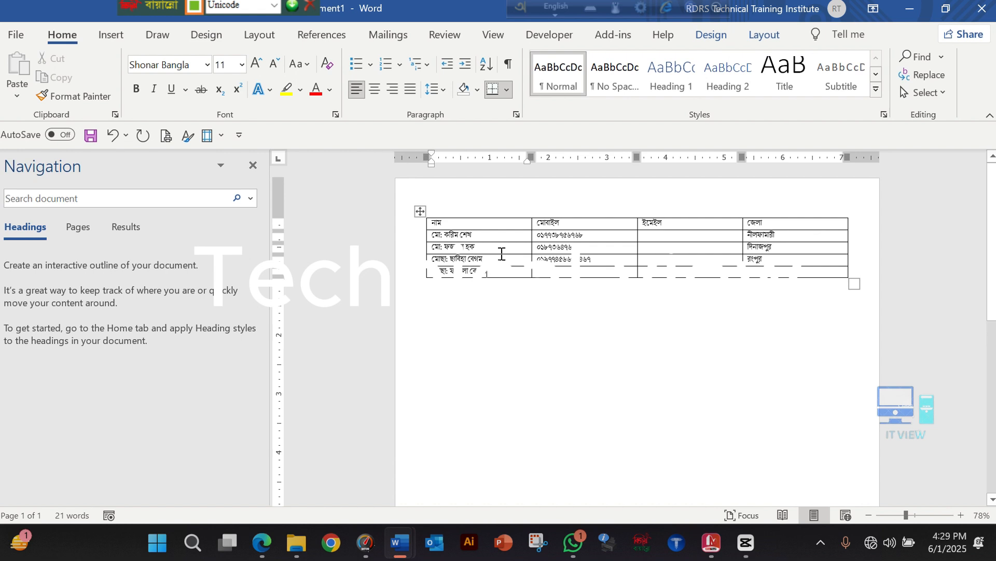
Enter the fourth recipient's mobile number and copy the district দিনাজপুর from the third row into the last row
click(559, 278)
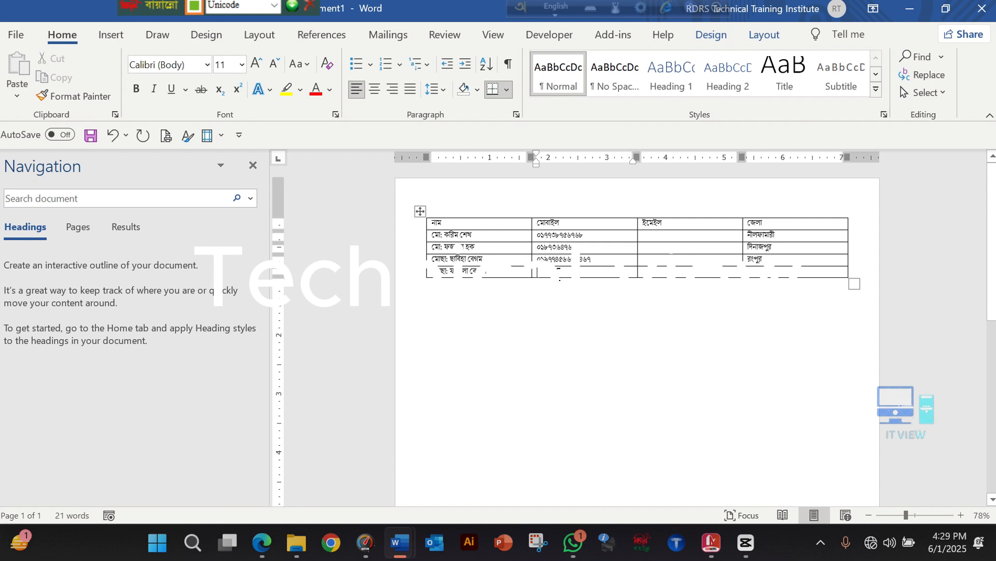
text(০১৬ ৭৩)
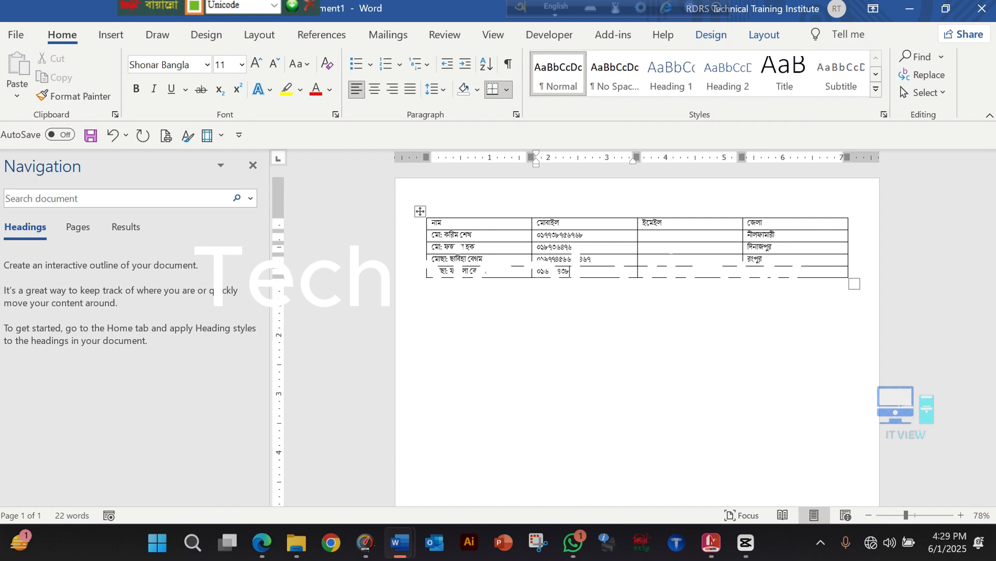
text(৮)
click(758, 271)
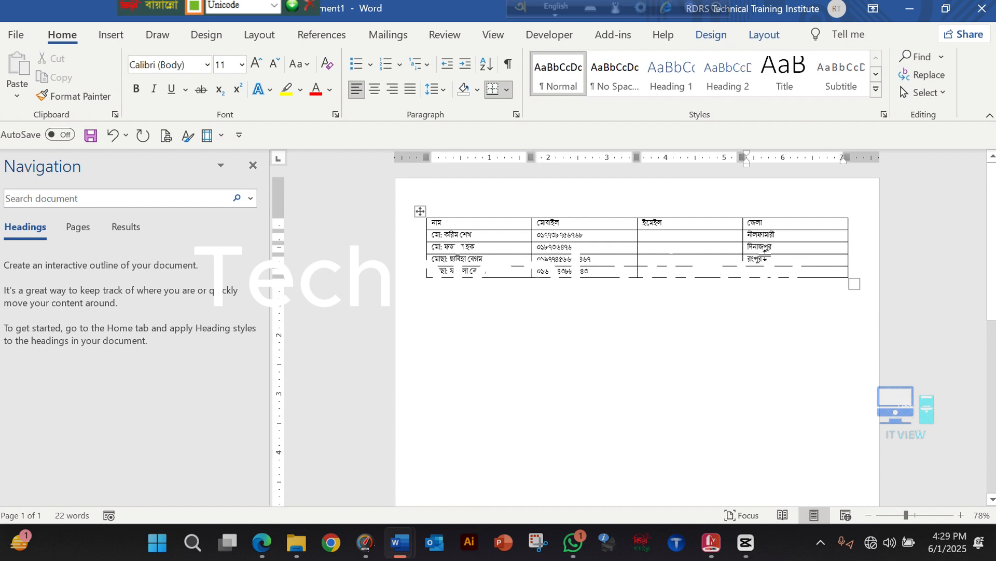
double_click(761, 248)
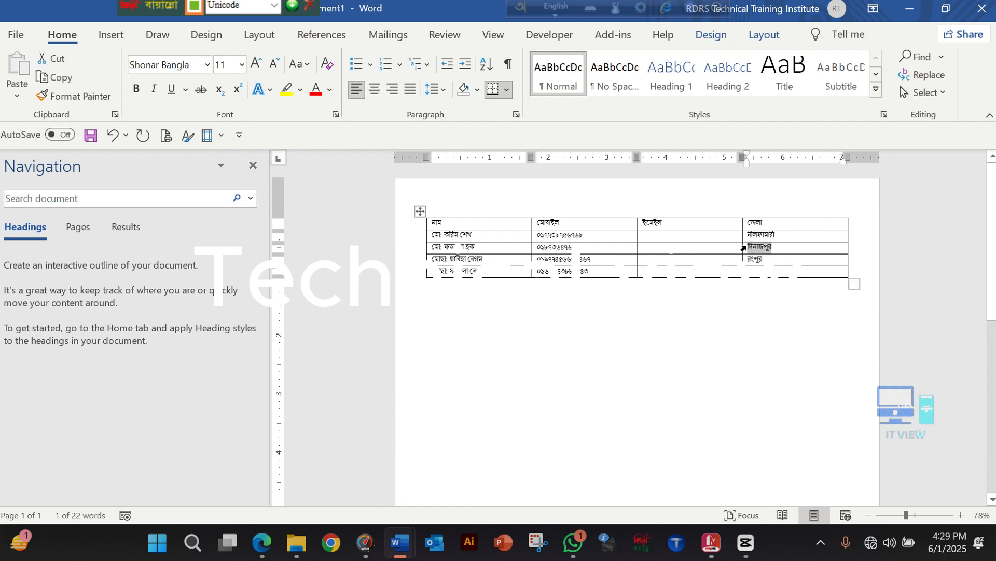
key(ctrl+c)
click(775, 267)
key(ctrl+v)
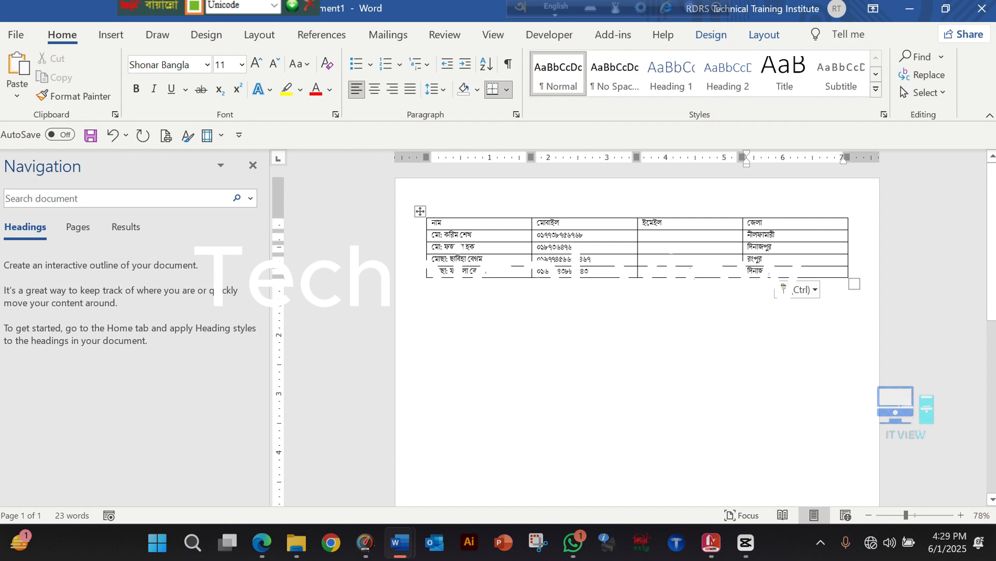
Switch the keyboard language from Unicode to English and enter the first recipient's email address in the ইমেইল column
drag(651, 233, 655, 271)
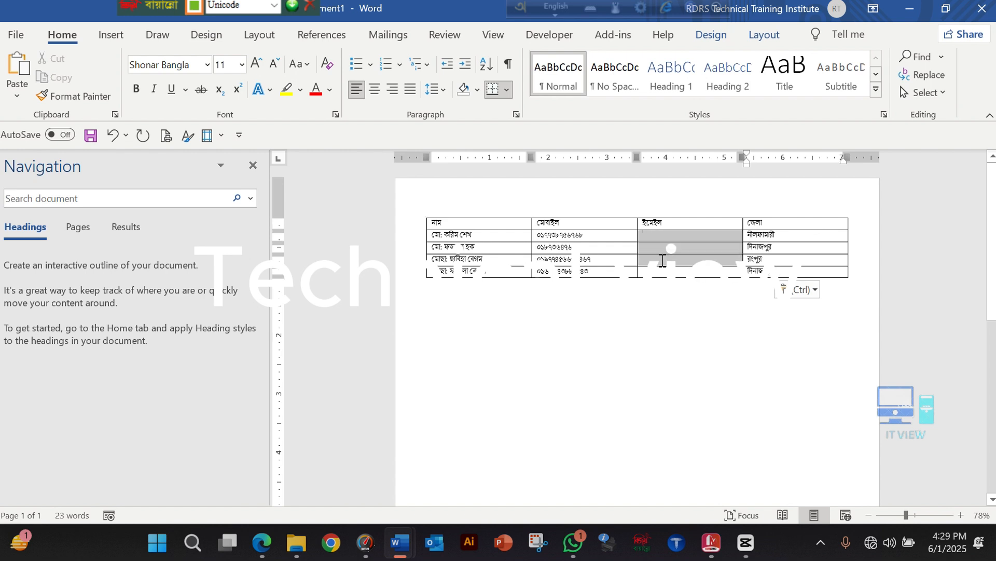
click(274, 5)
click(255, 22)
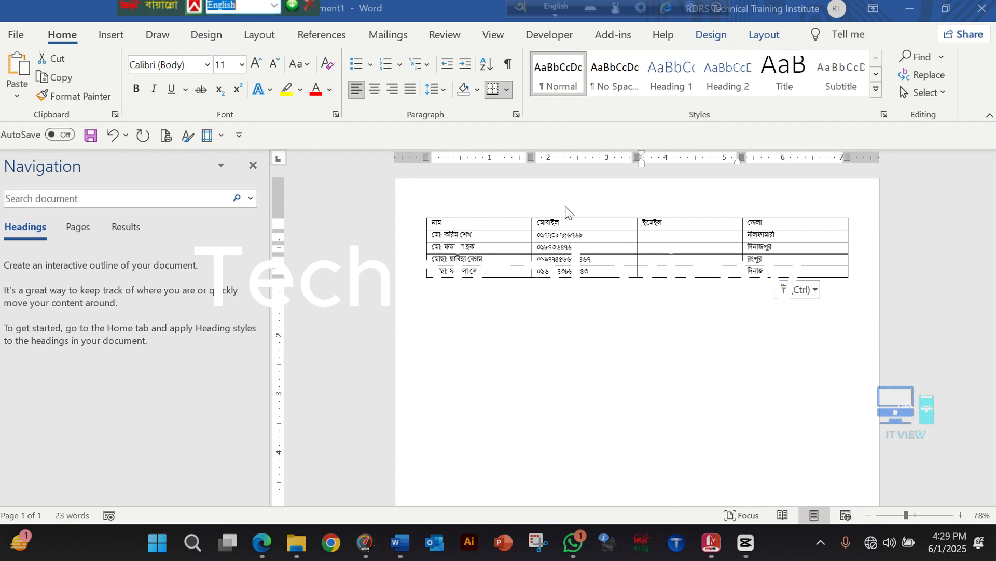
click(656, 235)
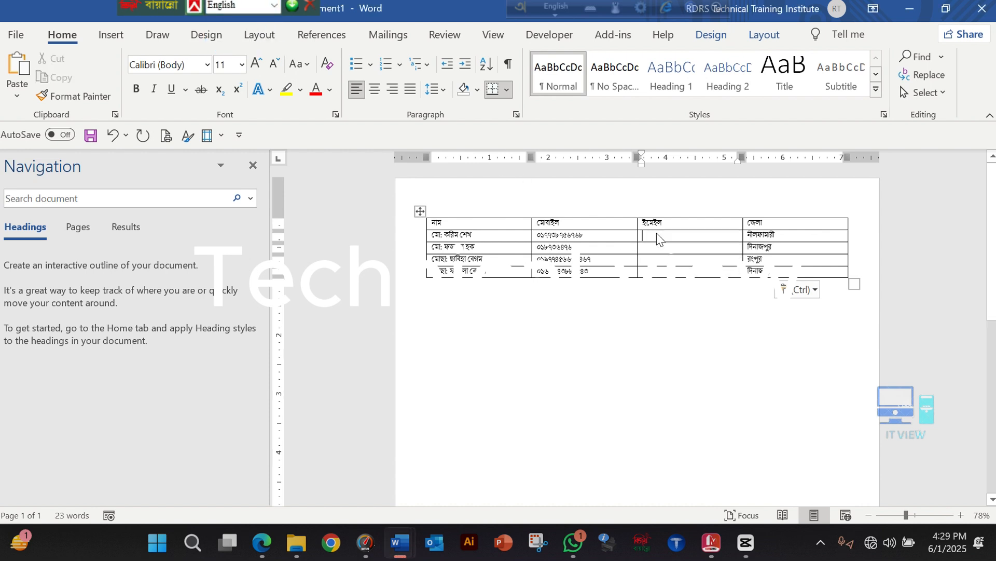
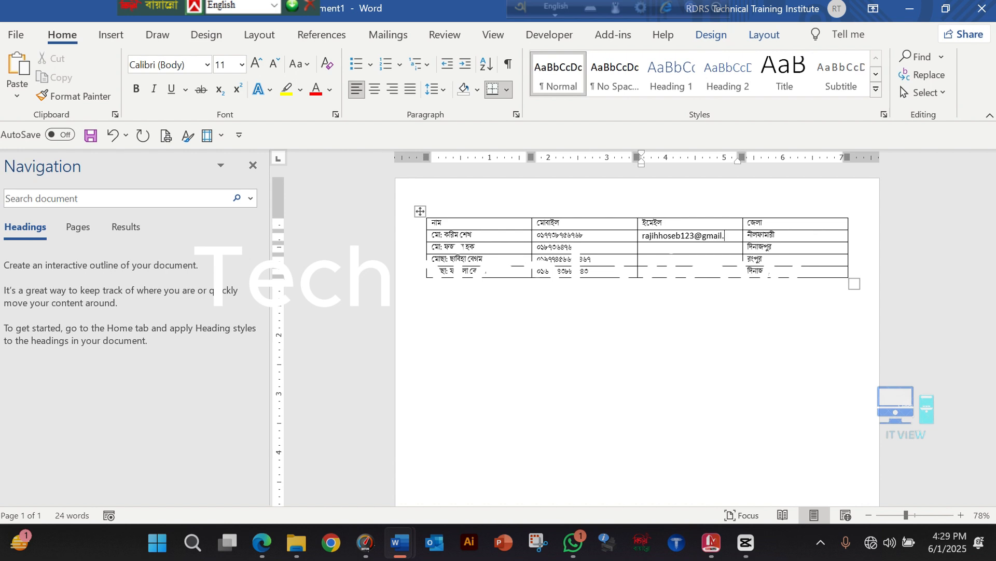
Enter the second recipient's email address in the ইমেইল column of the third row
click(708, 249)
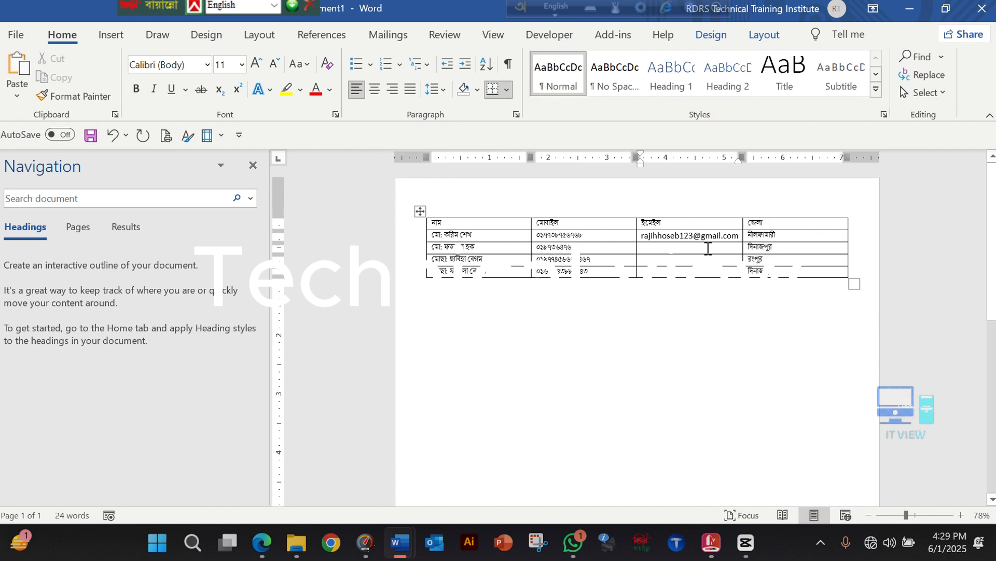
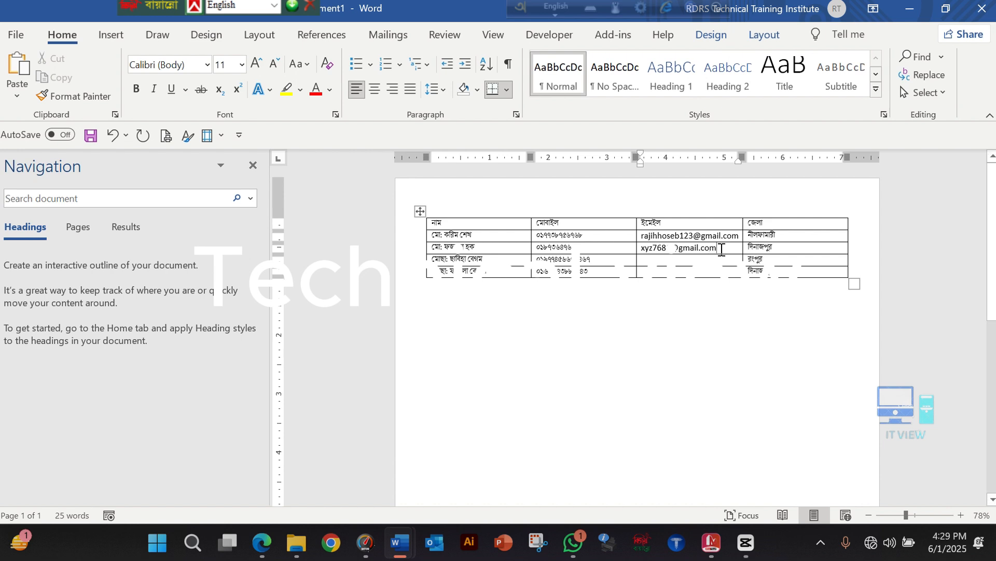
Copy the second recipient's email address into the email cells of the third and fourth recipients
drag(705, 248, 662, 248)
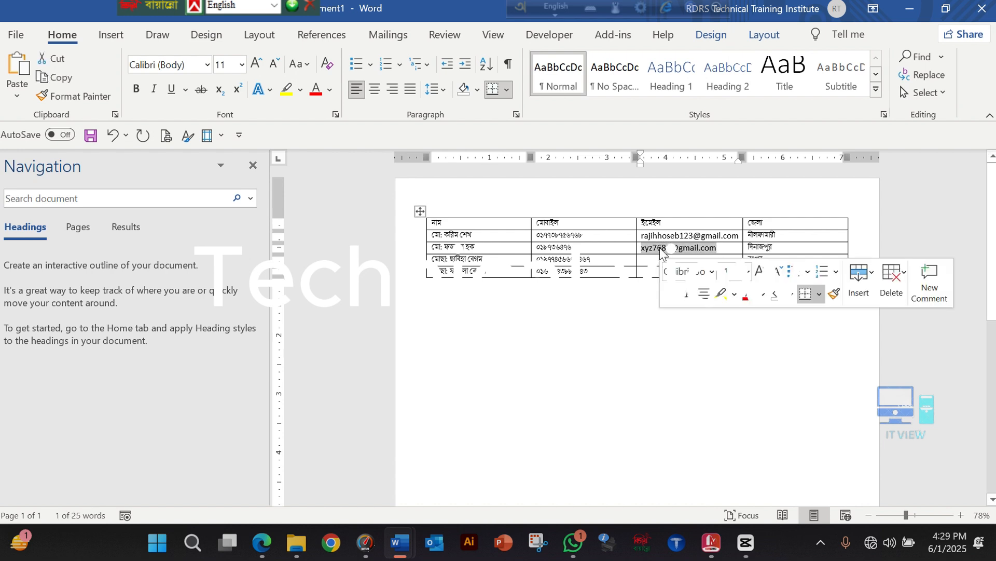
click(661, 259)
key(ctrl+v)
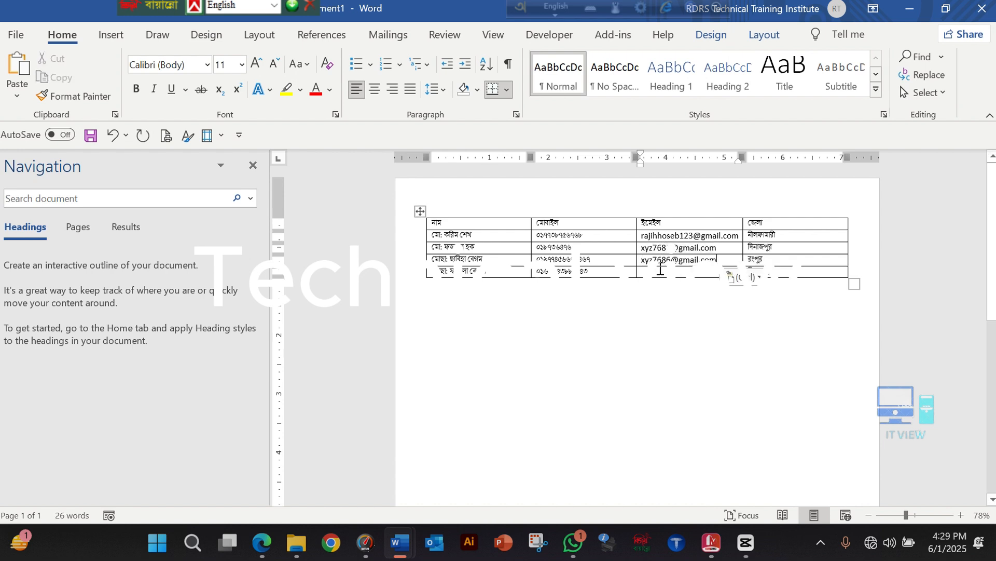
click(660, 272)
key(ctrl+v)
click(657, 308)
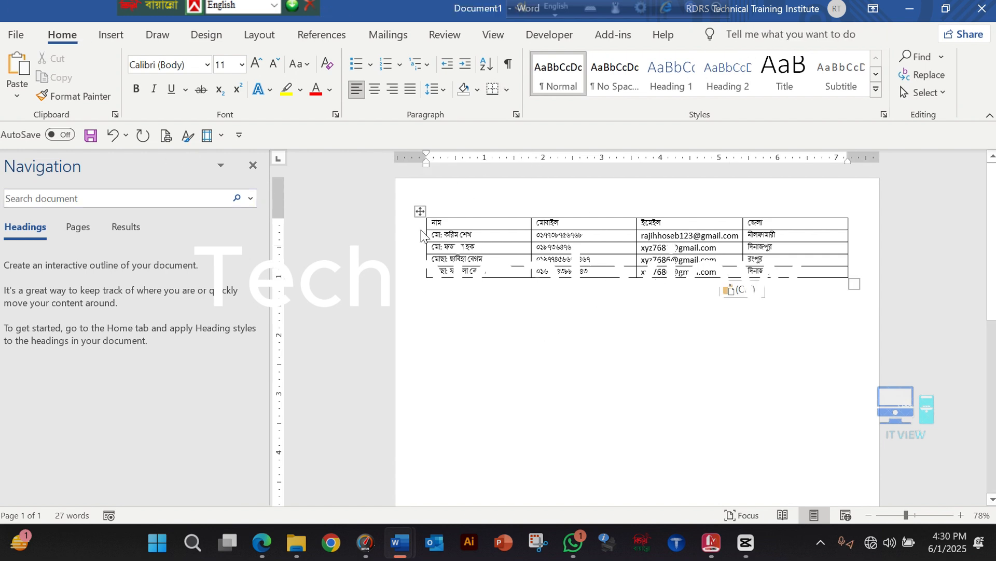
Save the recipient table document to the Desktop as "নাম 1"
click(15, 35)
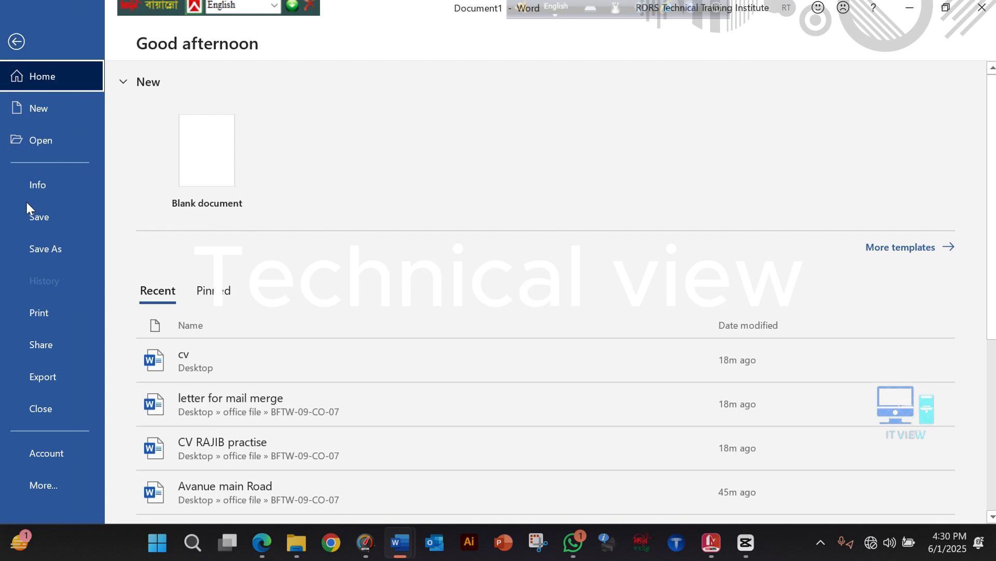
click(38, 226)
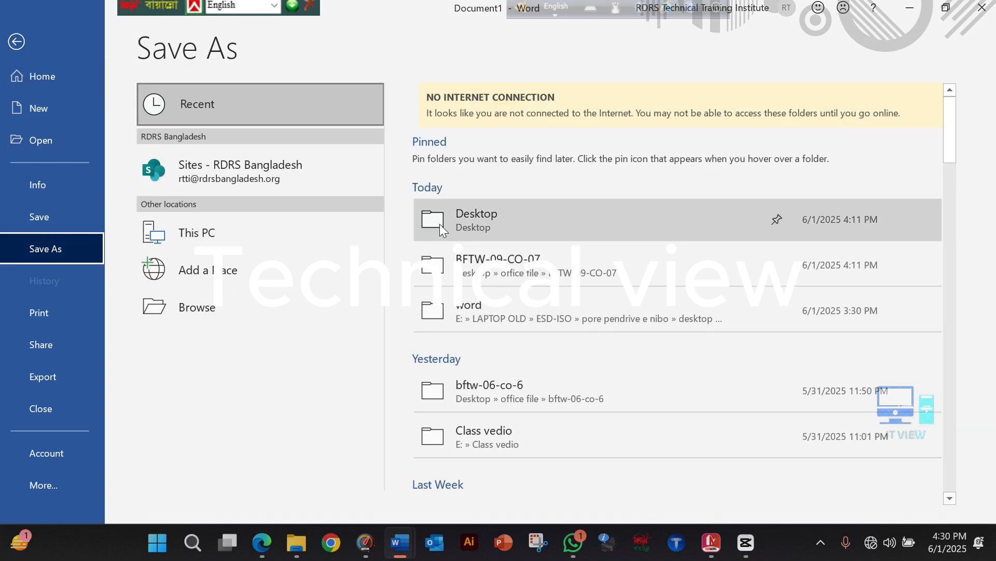
click(465, 227)
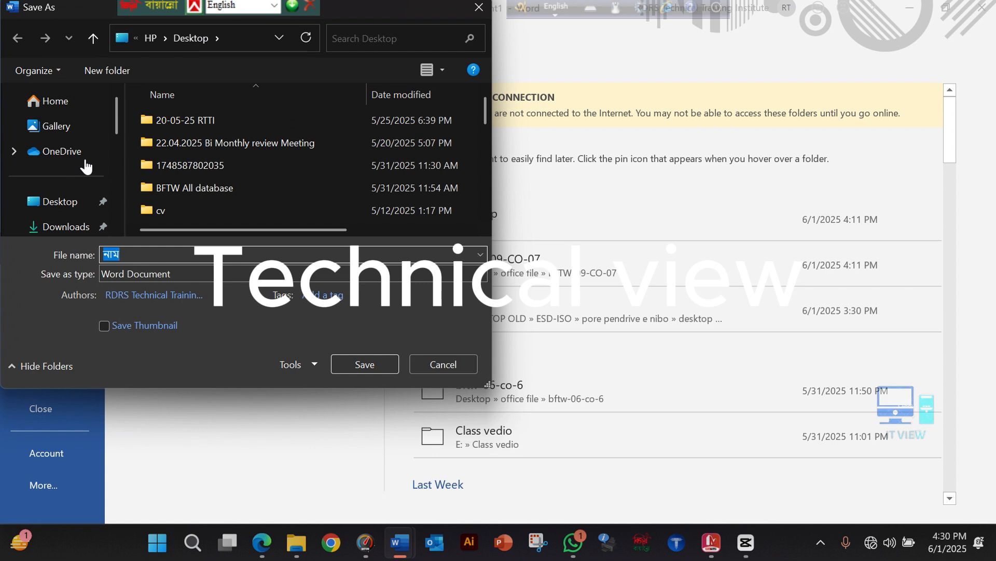
click(81, 203)
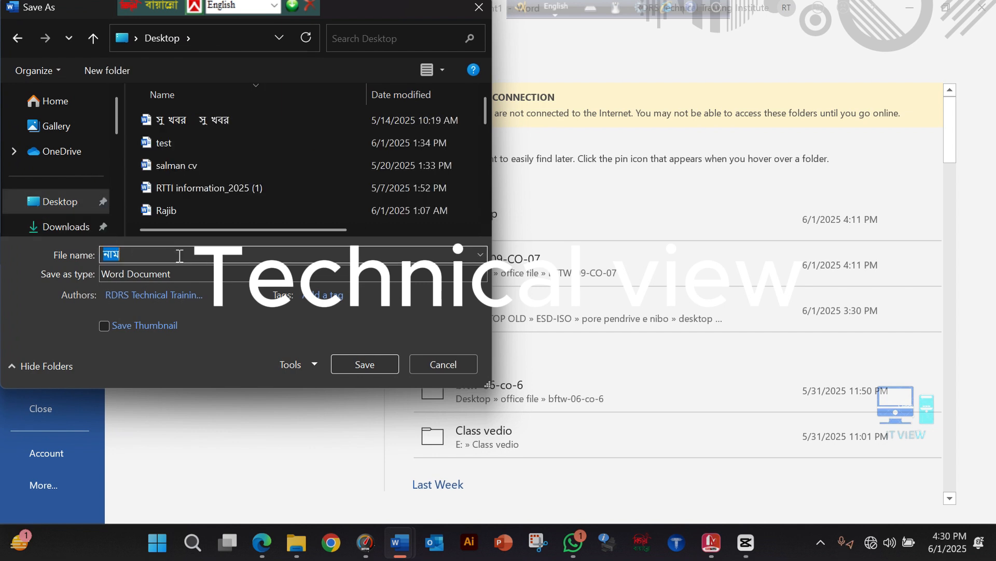
click(179, 256)
text(1)
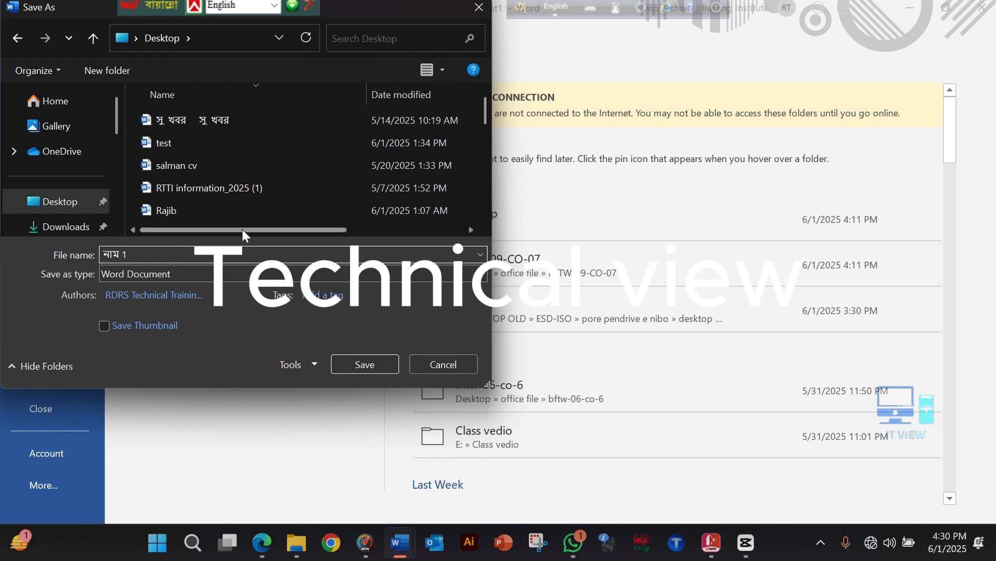
click(359, 370)
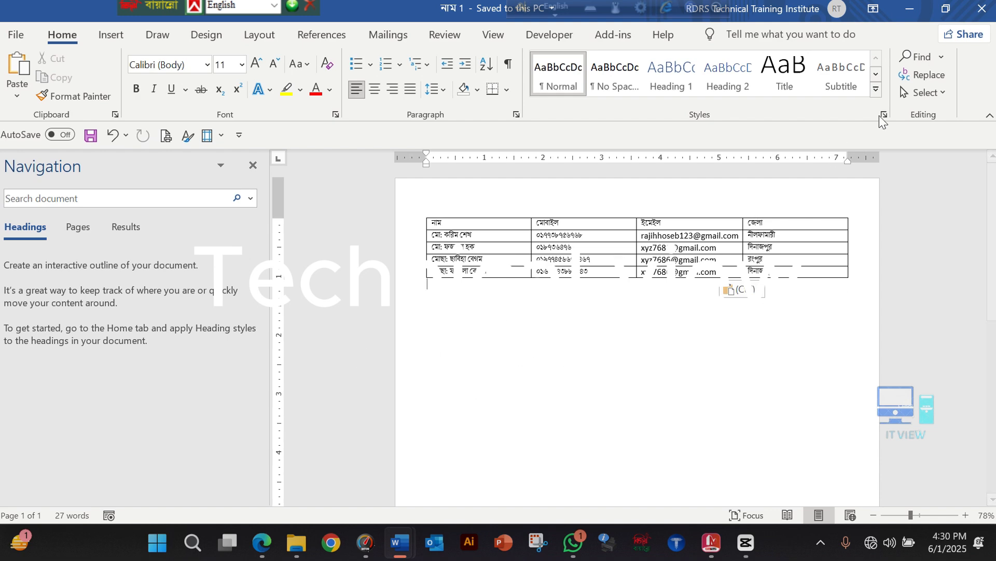
Switch from the recipient table to the invitation letter and start a Letters mail merge with the insertion point after নাম:
click(908, 11)
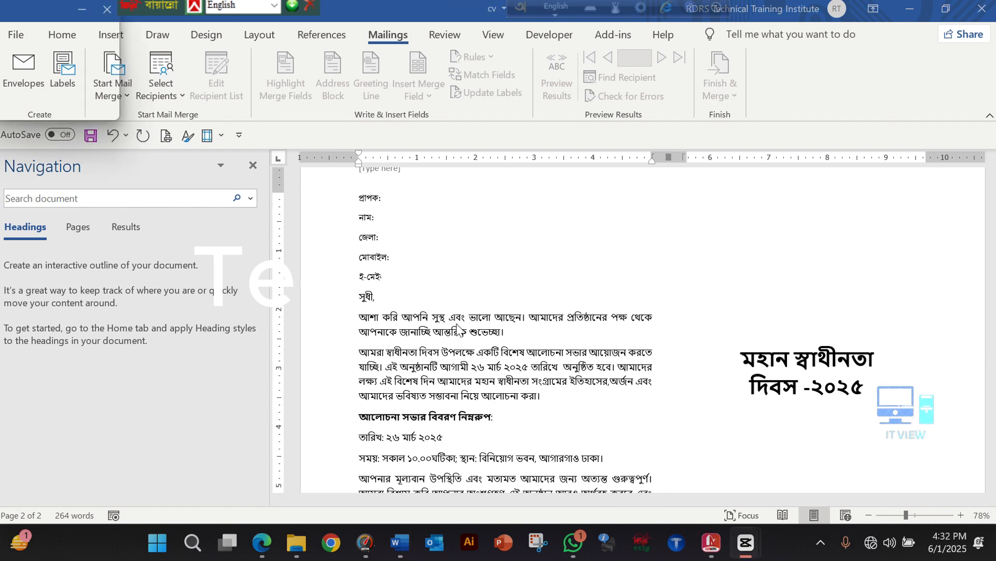
click(383, 221)
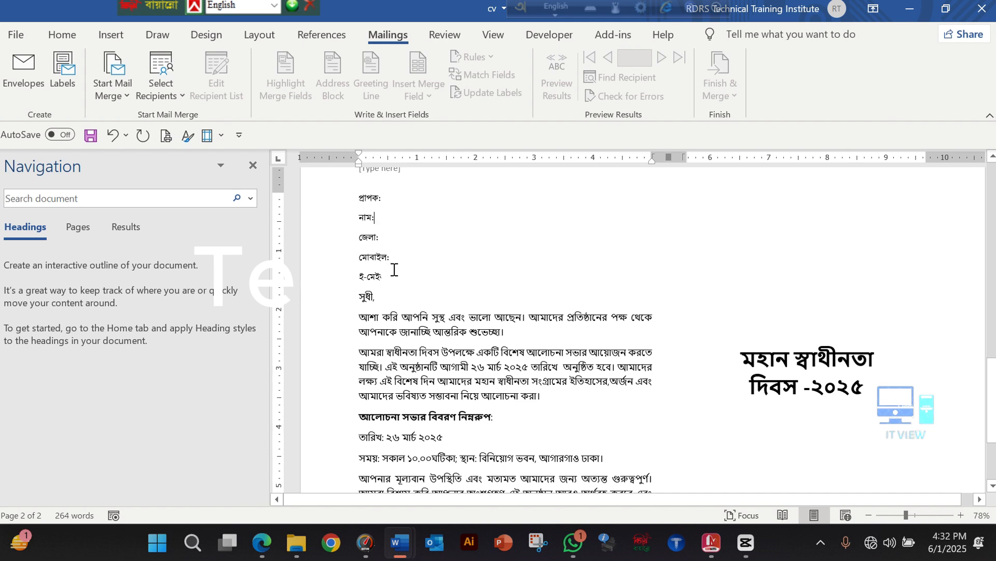
click(121, 102)
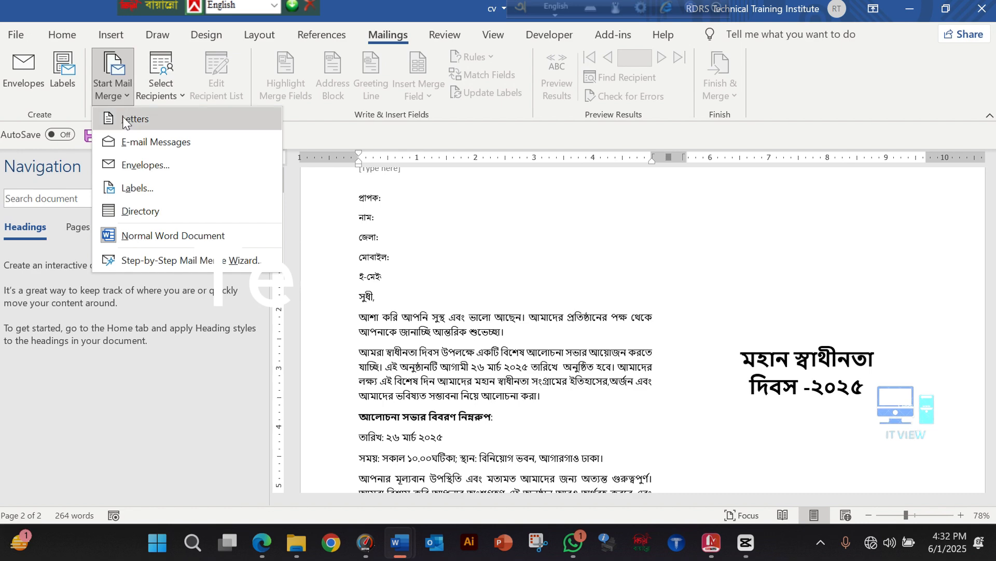
click(123, 119)
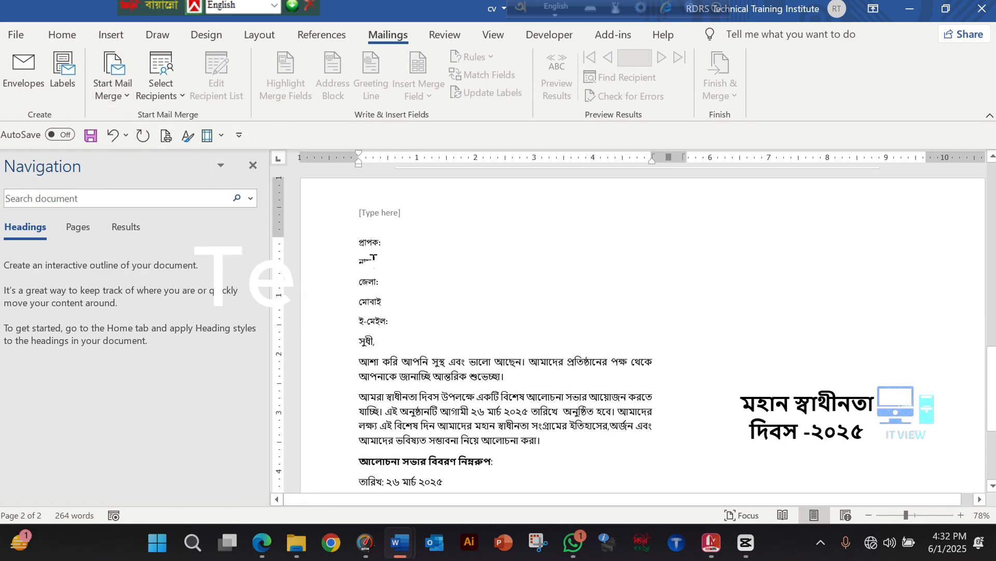
Attach the existing Desktop document "নাম 1" as the letter's mail merge recipient list
click(162, 96)
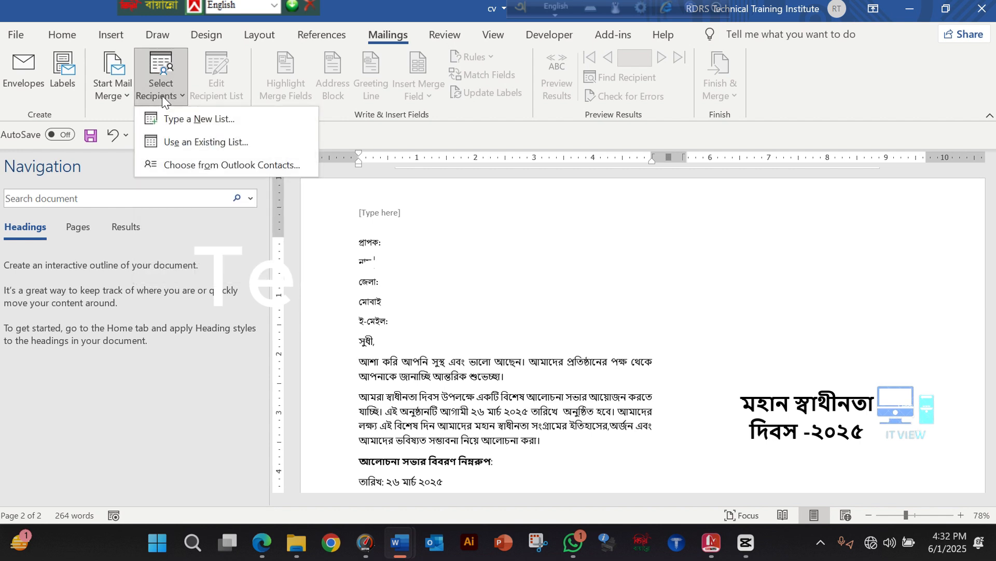
click(206, 142)
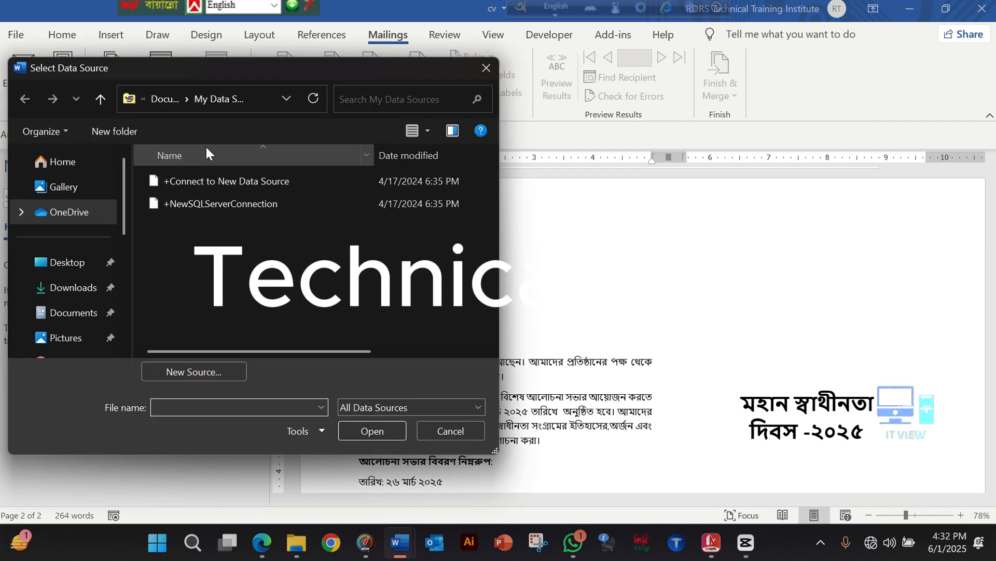
click(69, 262)
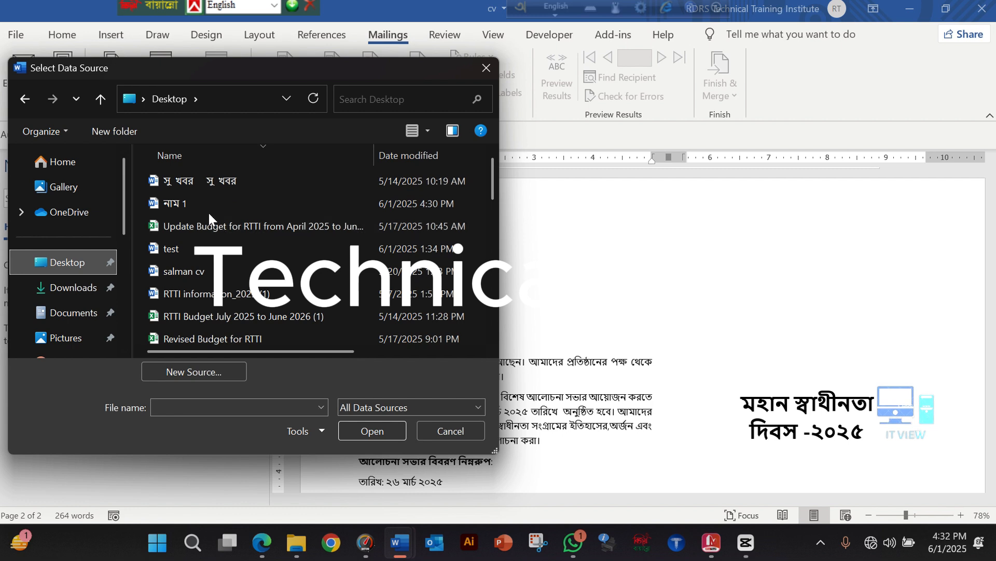
click(209, 212)
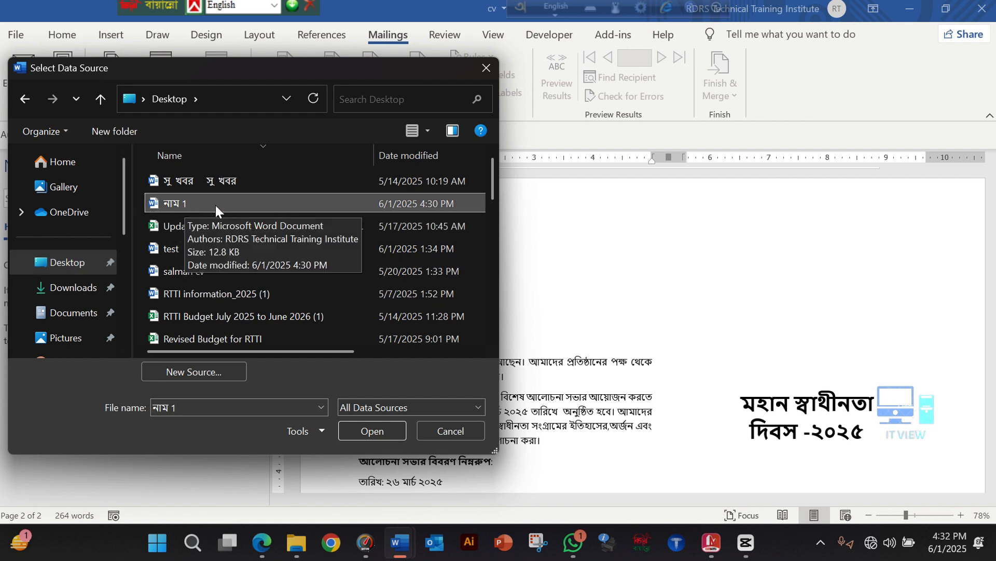
click(365, 431)
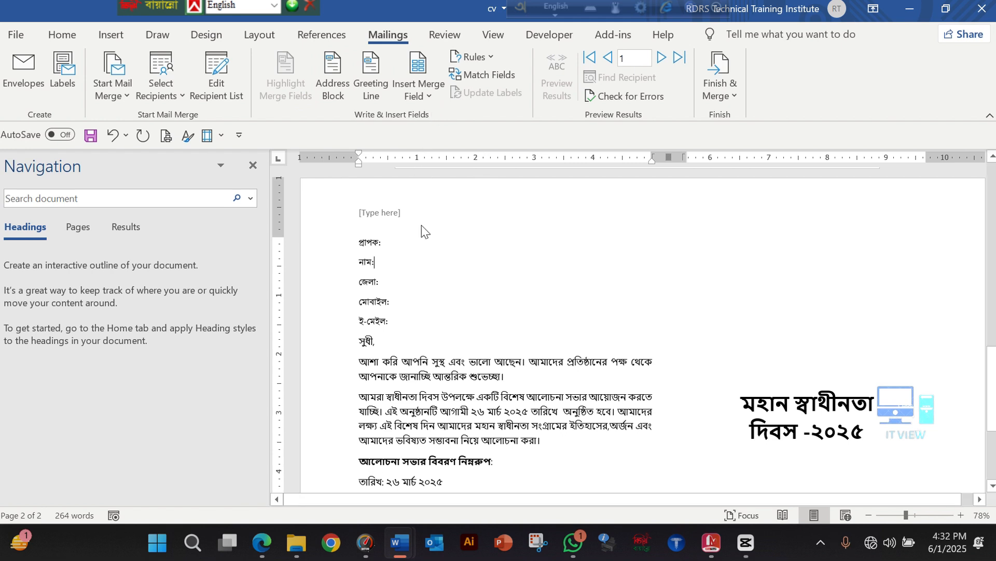
Insert the নাম, জেলা, মোবাইল and ইমেইল merge fields after their matching labels in the recipient block of the letter
click(426, 96)
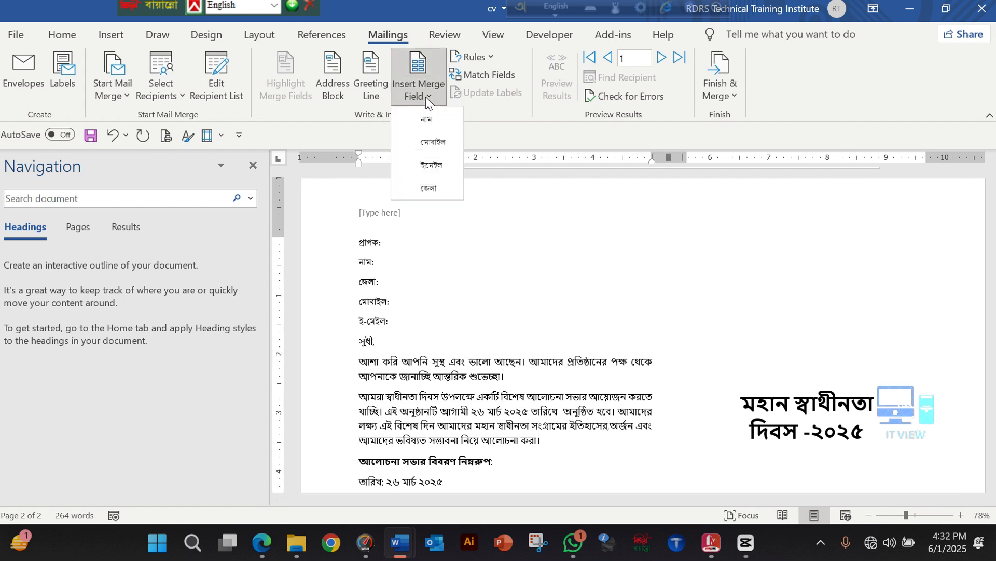
click(429, 122)
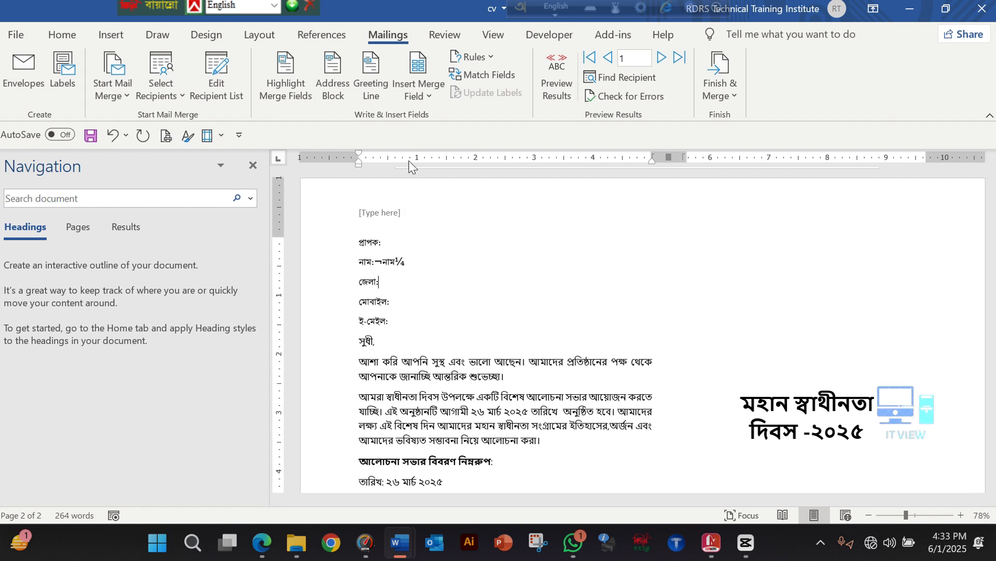
click(422, 95)
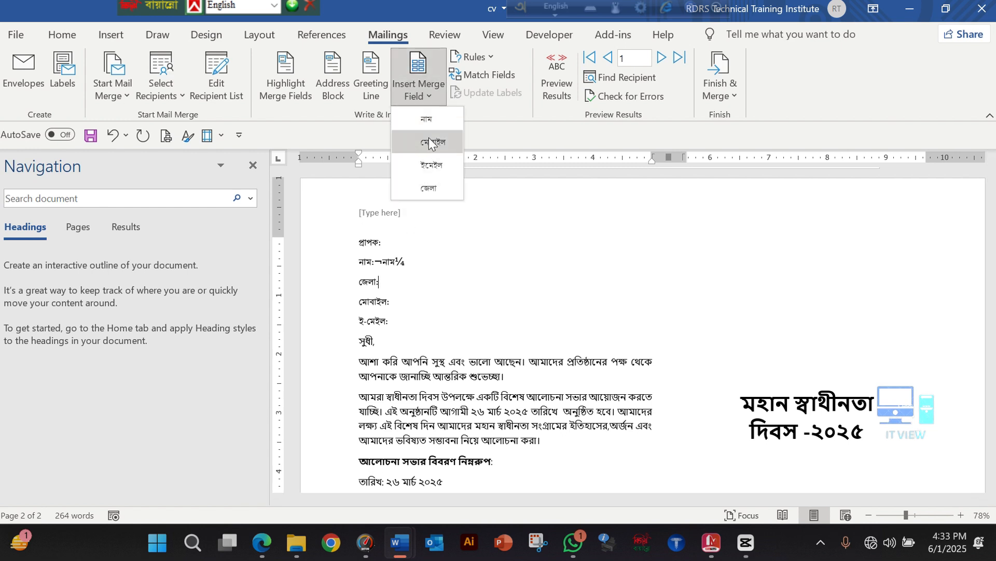
click(431, 186)
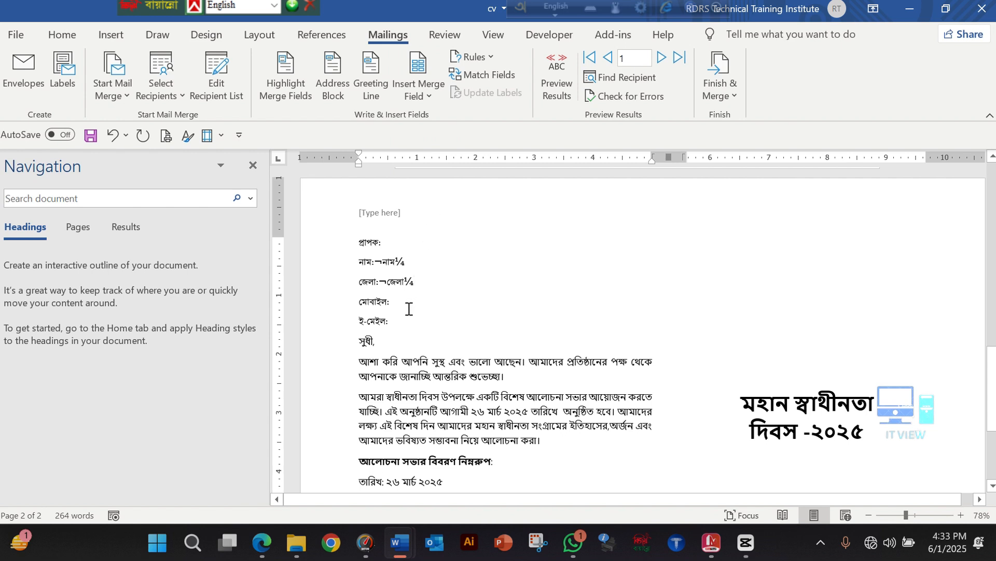
click(425, 97)
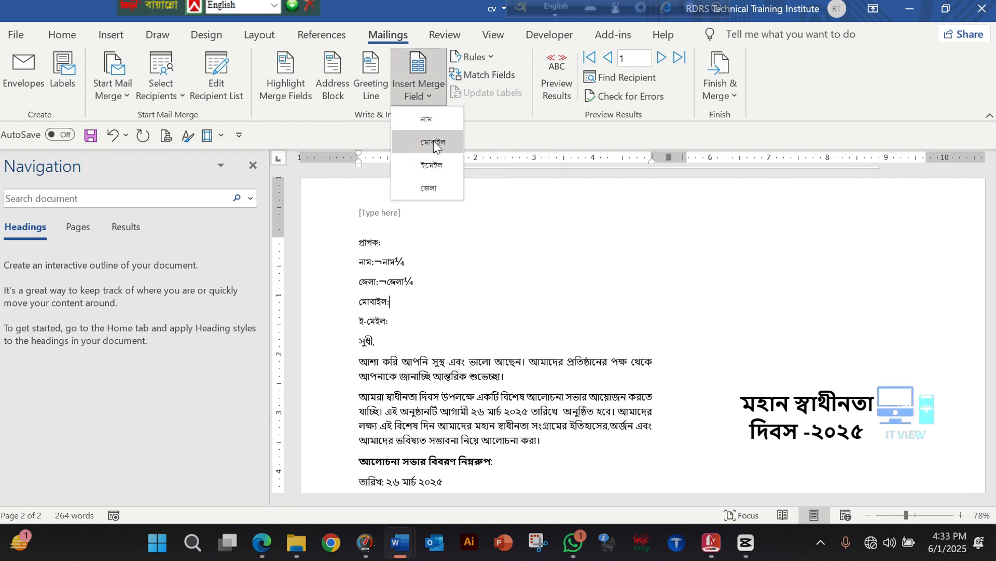
click(434, 142)
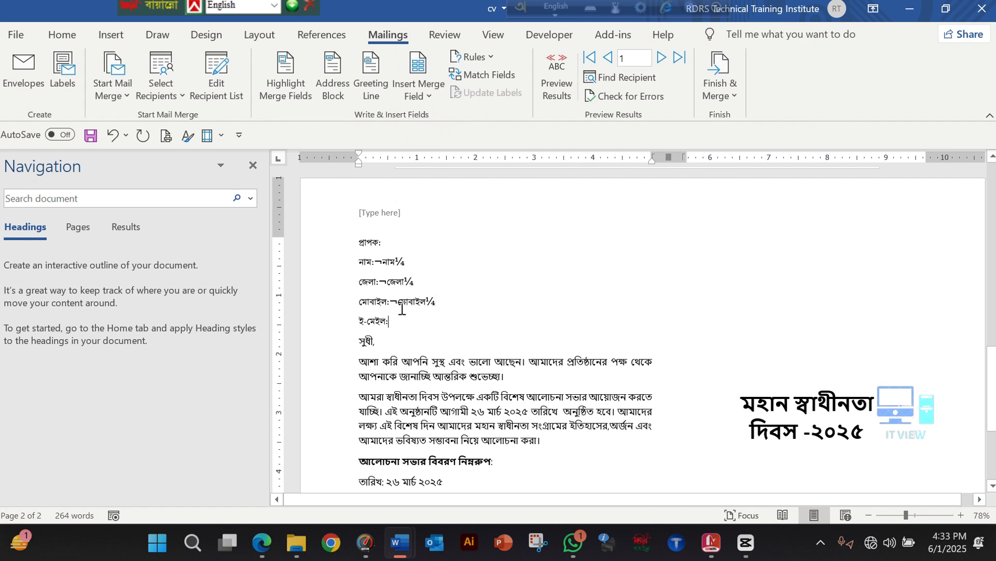
click(423, 97)
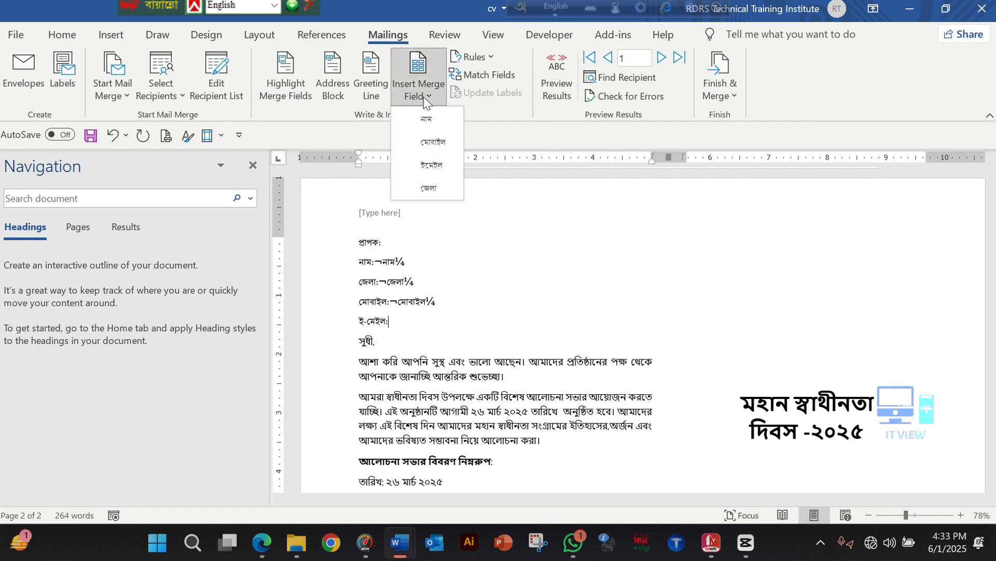
click(428, 163)
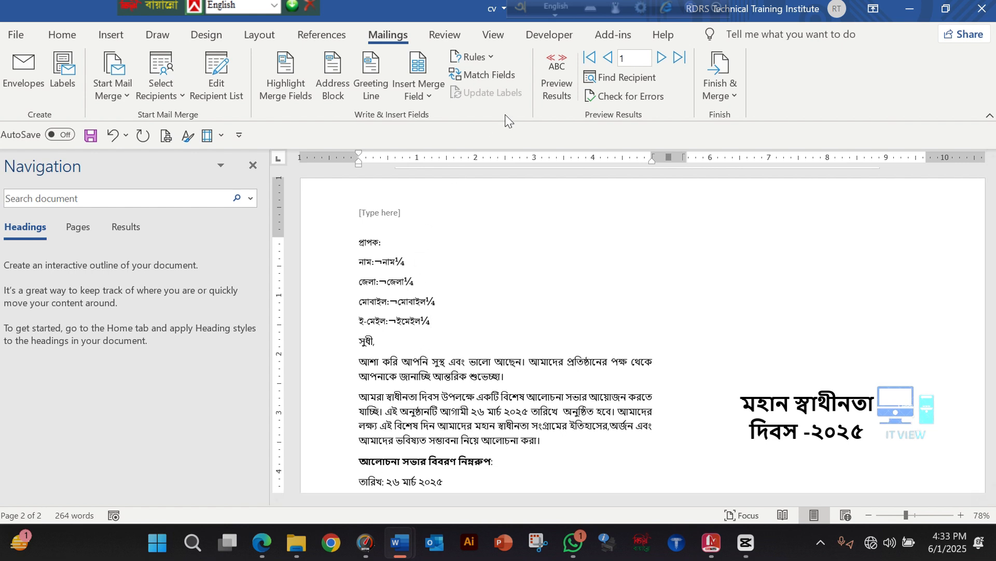
Preview the merged letter and go through the recipient records from the first to the fourth
click(551, 66)
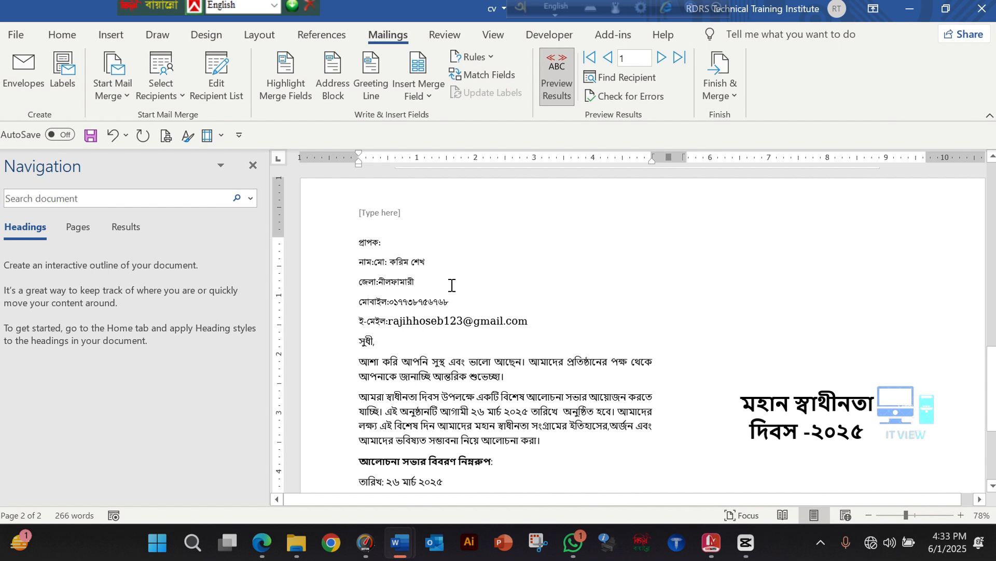
click(661, 58)
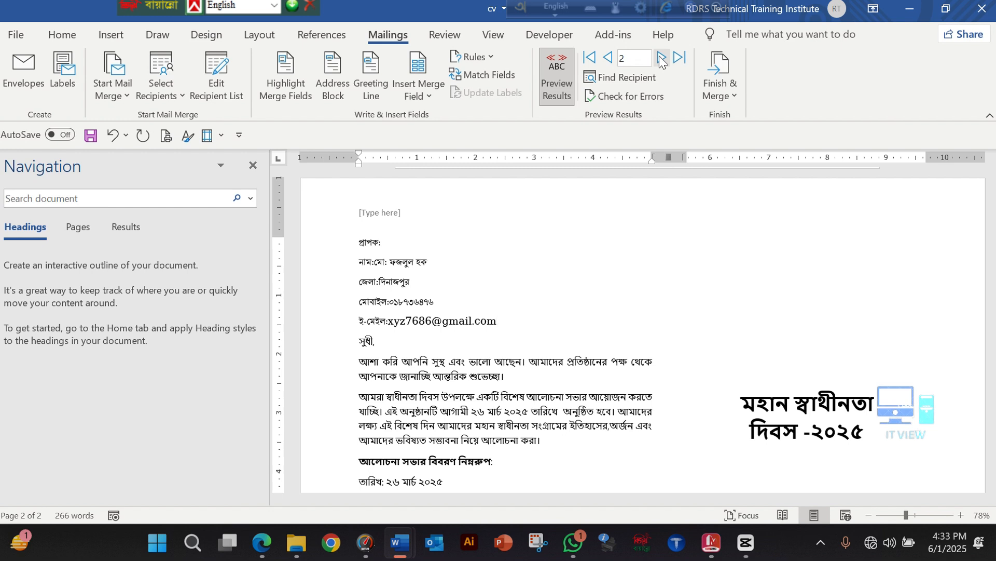
click(660, 58)
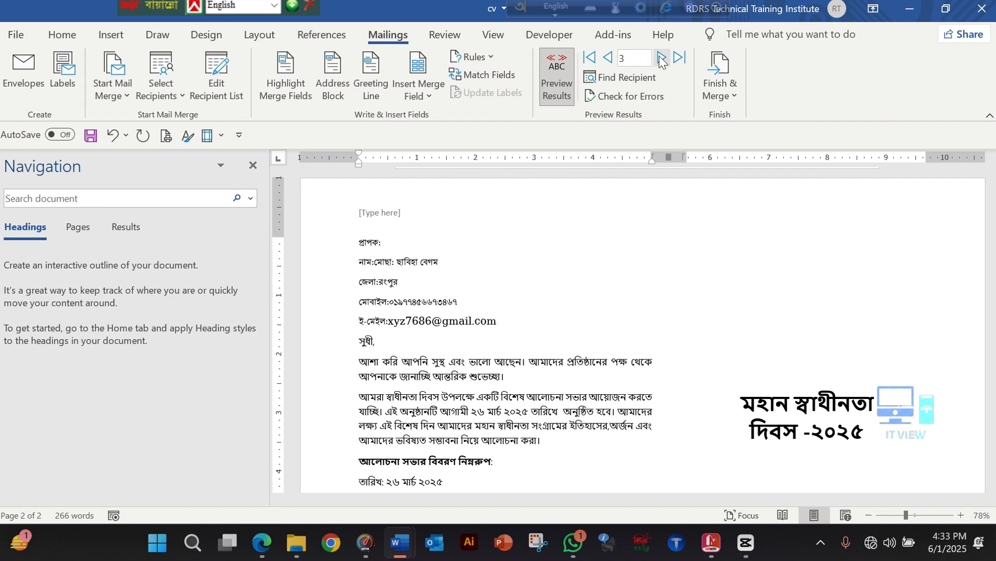
click(661, 58)
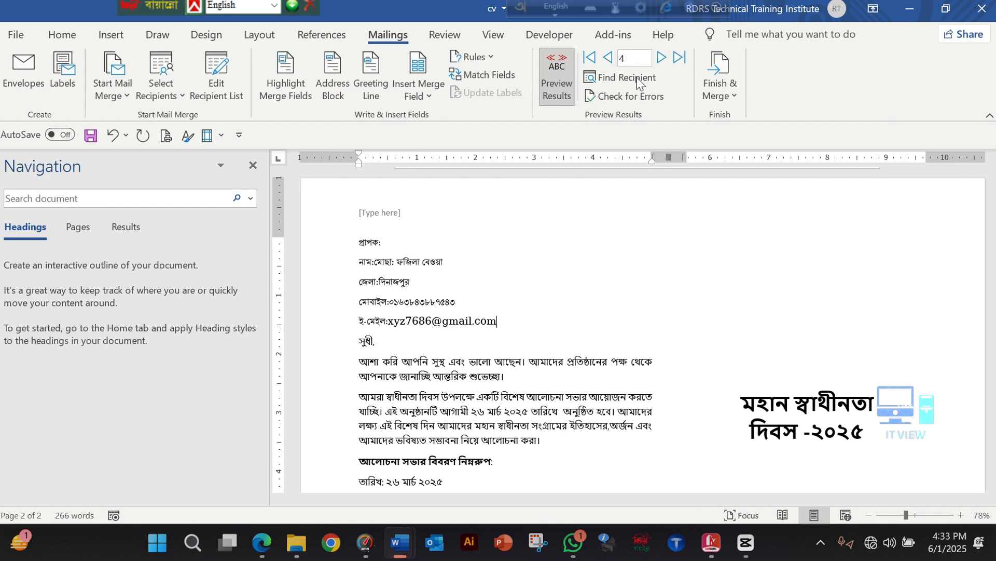
scroll(423, 375, down, 2)
scroll(423, 375, up, 10)
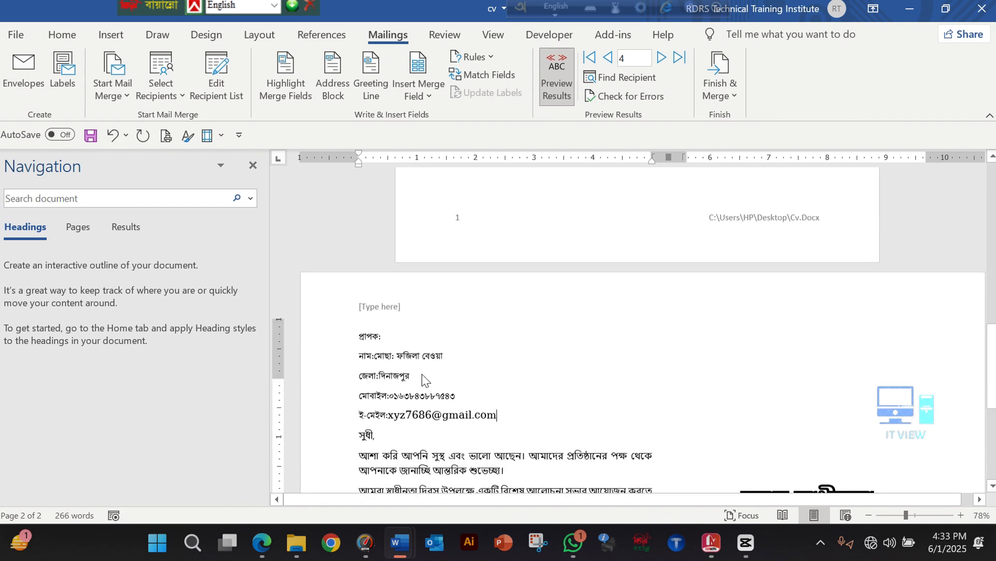
scroll(423, 375, down, 8)
scroll(423, 374, down, 1)
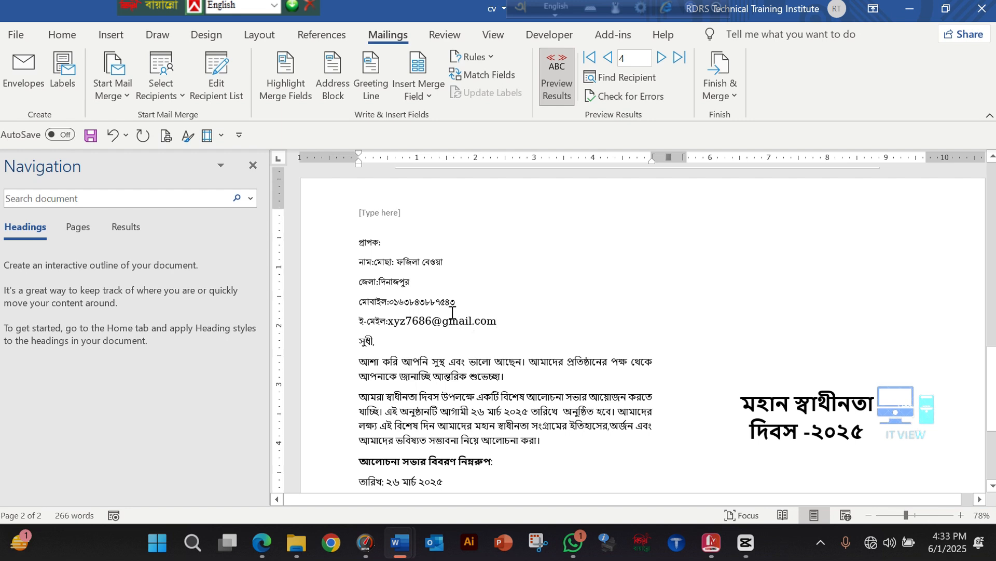
scroll(462, 316, down, 1)
Merge the letter to the printer for records 1 to 3 only
click(725, 97)
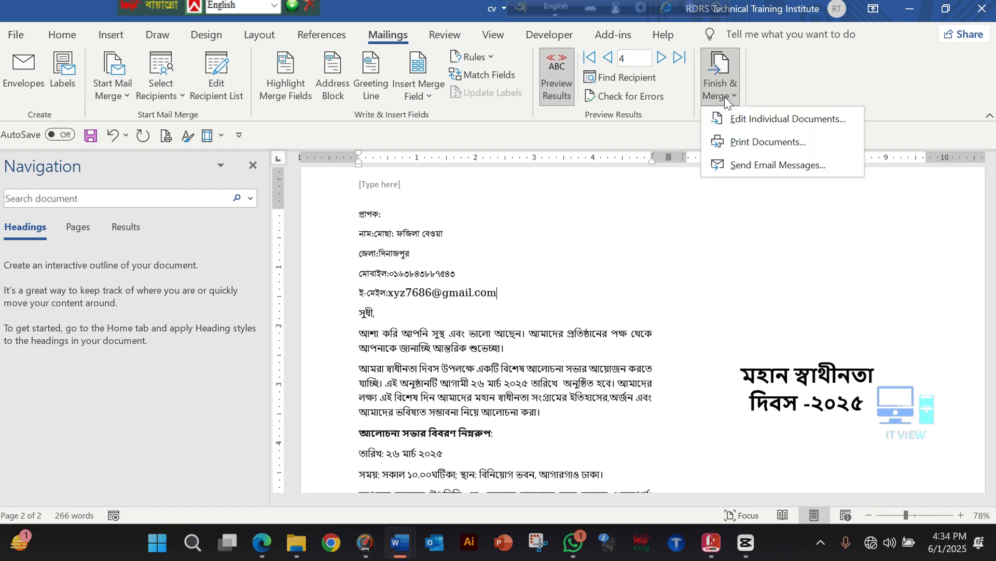
click(747, 149)
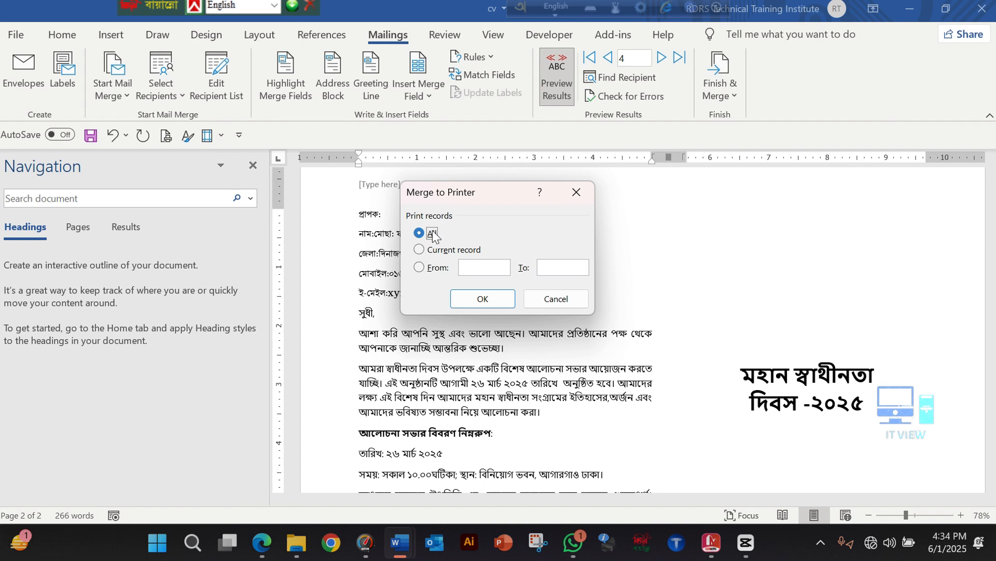
click(471, 273)
text(1)
click(563, 269)
text(3)
click(484, 303)
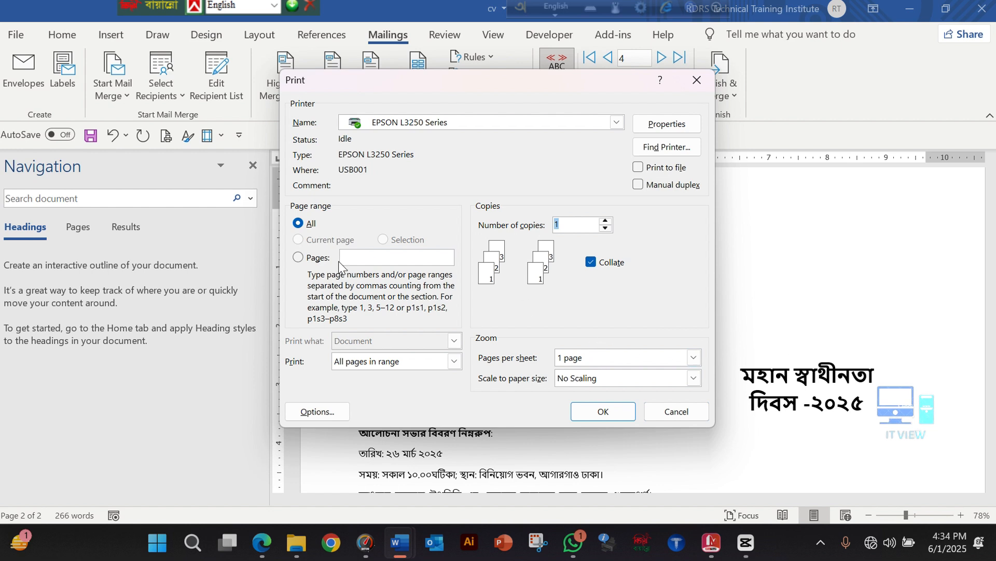
Print only page 2 with Microsoft Print to PDF as the printer
click(352, 259)
text(2)
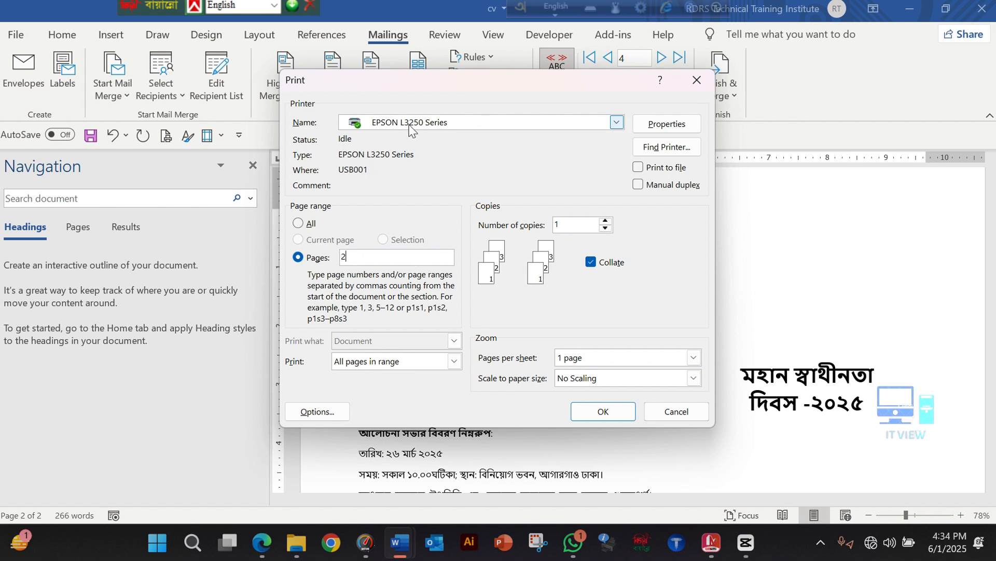
click(616, 122)
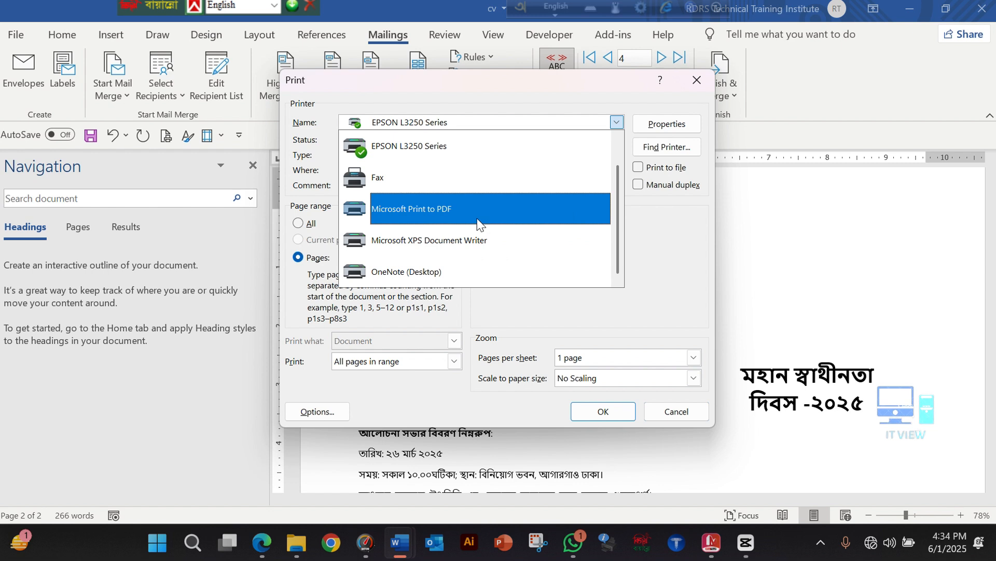
click(429, 213)
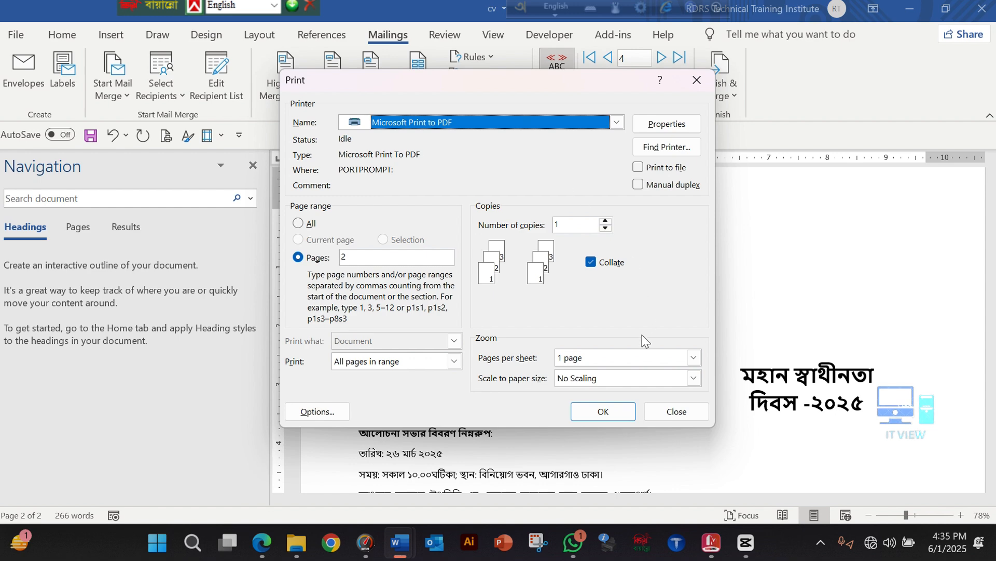
click(606, 413)
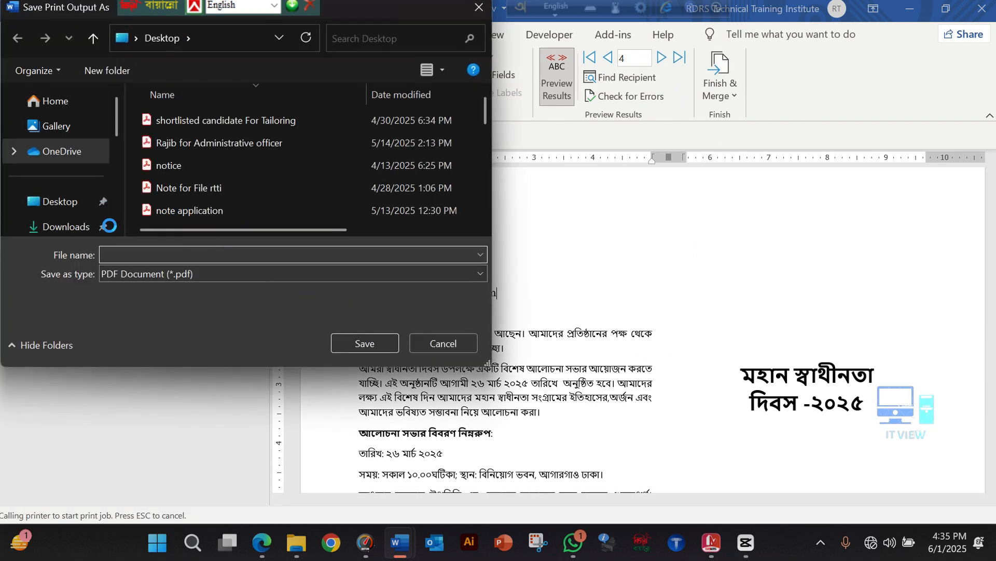
Save the print output to the Desktop as a PDF named "mail merge to pdf"
click(65, 201)
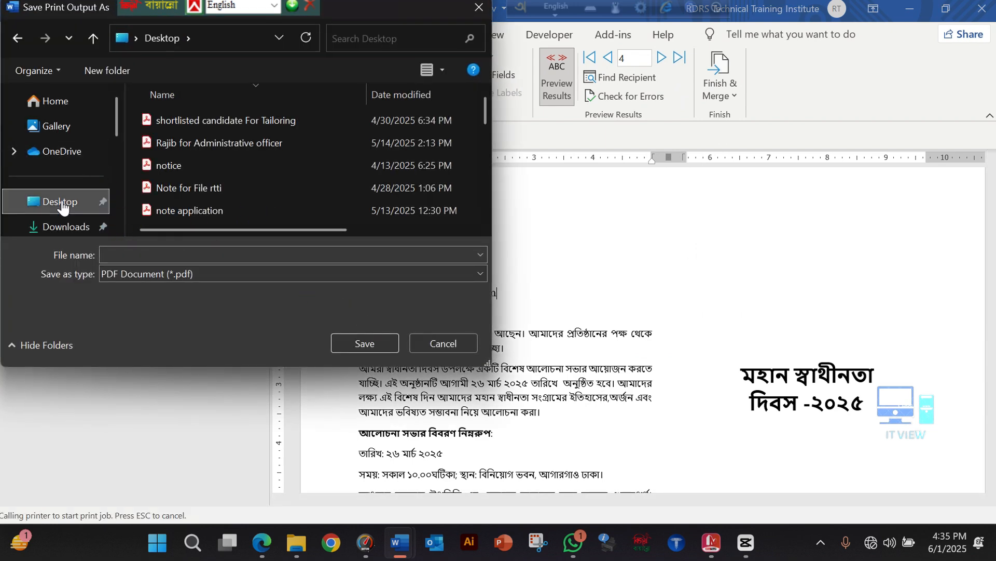
click(151, 256)
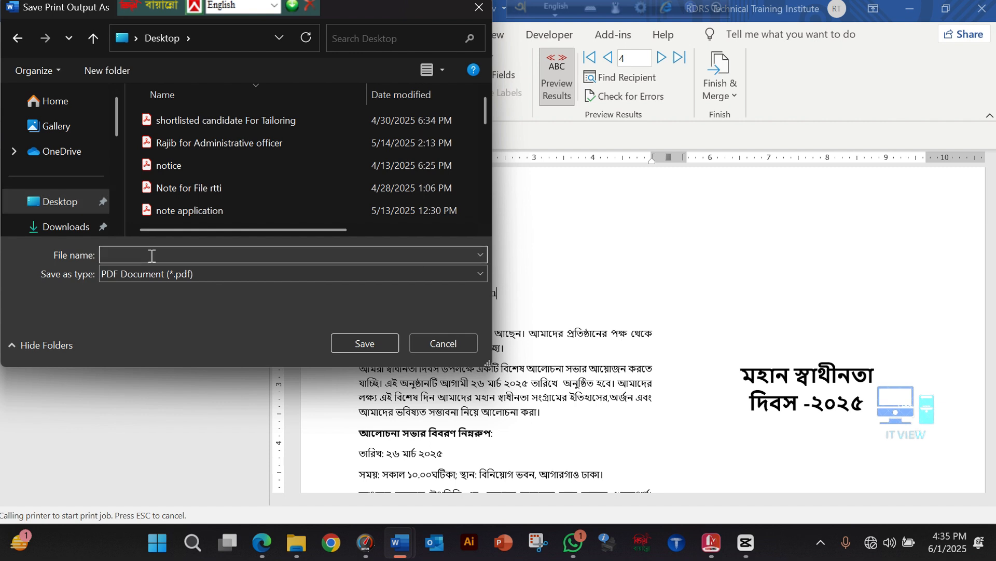
text(mail merge to pdf)
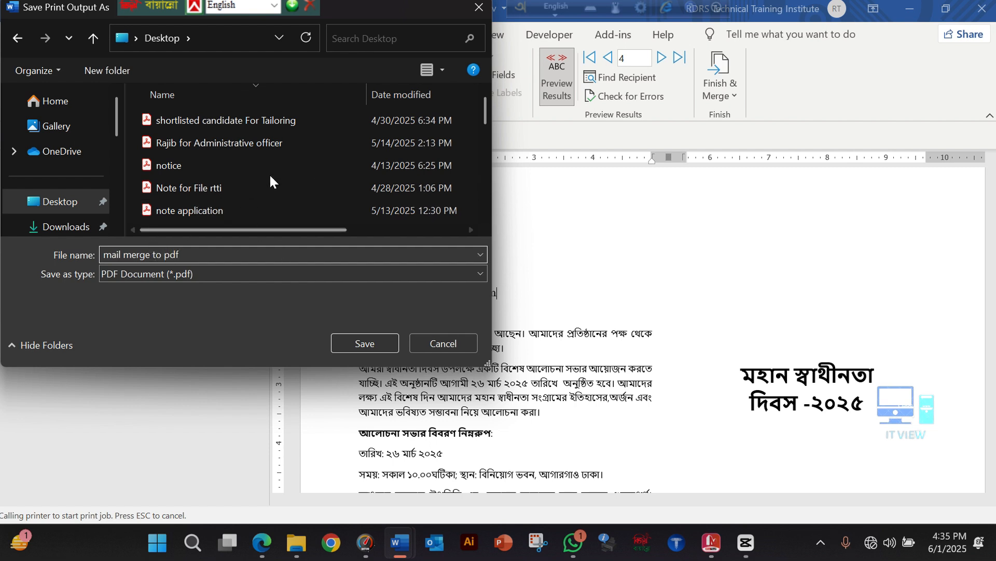
click(353, 338)
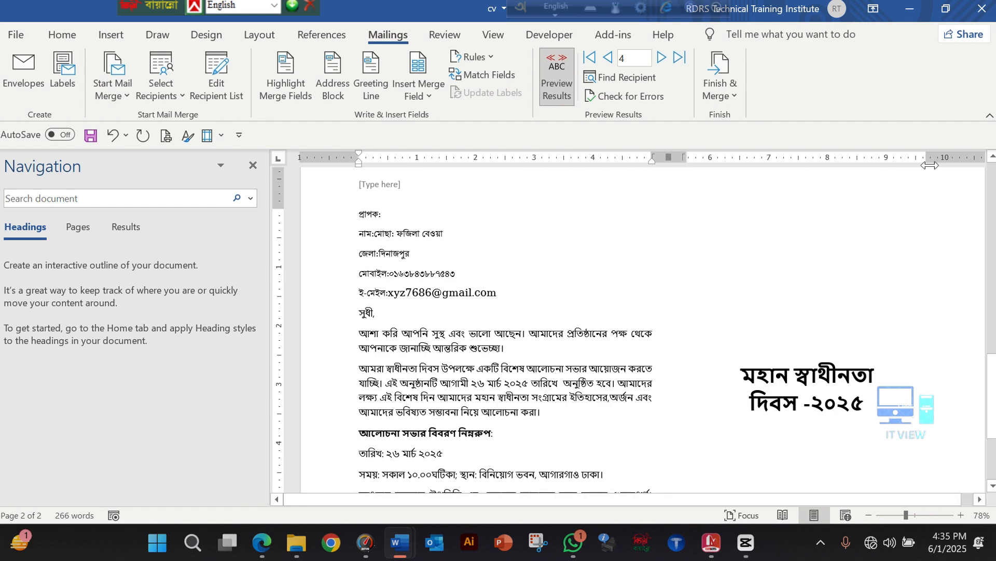
Clear away the Word, File Explorer and MiniTool MovieMaker windows to get to the Desktop icons
click(908, 11)
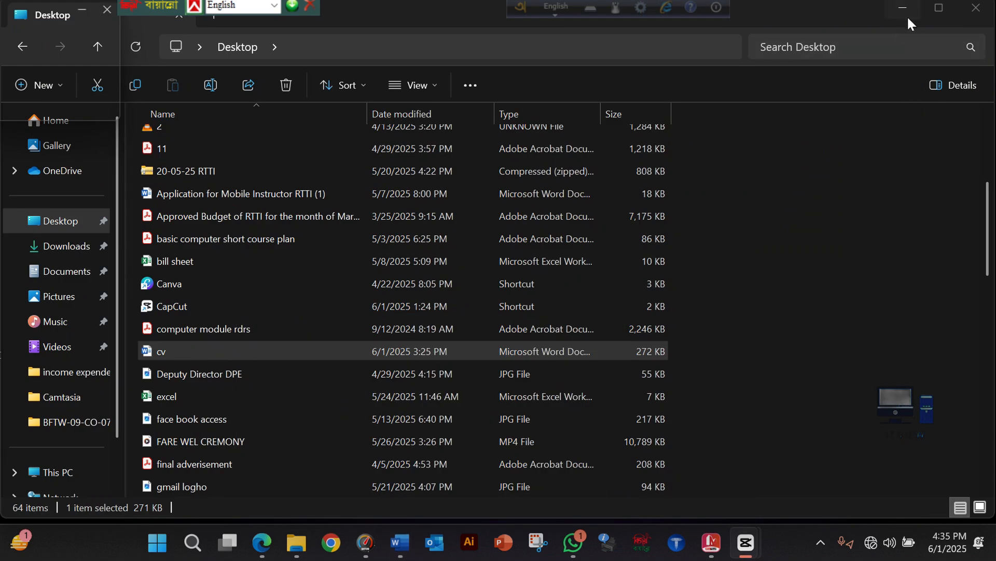
click(907, 2)
click(721, 156)
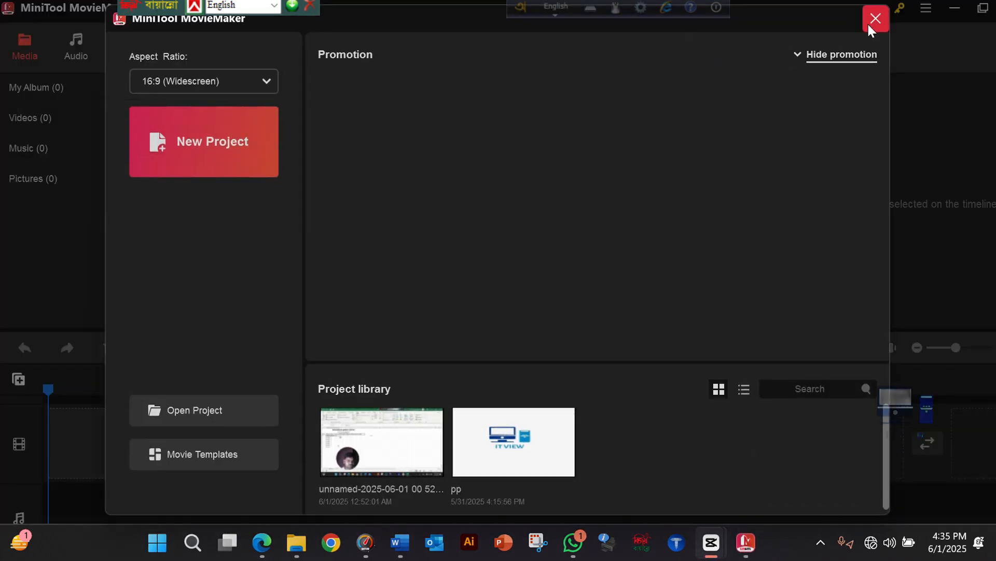
click(870, 25)
click(983, 8)
click(850, 123)
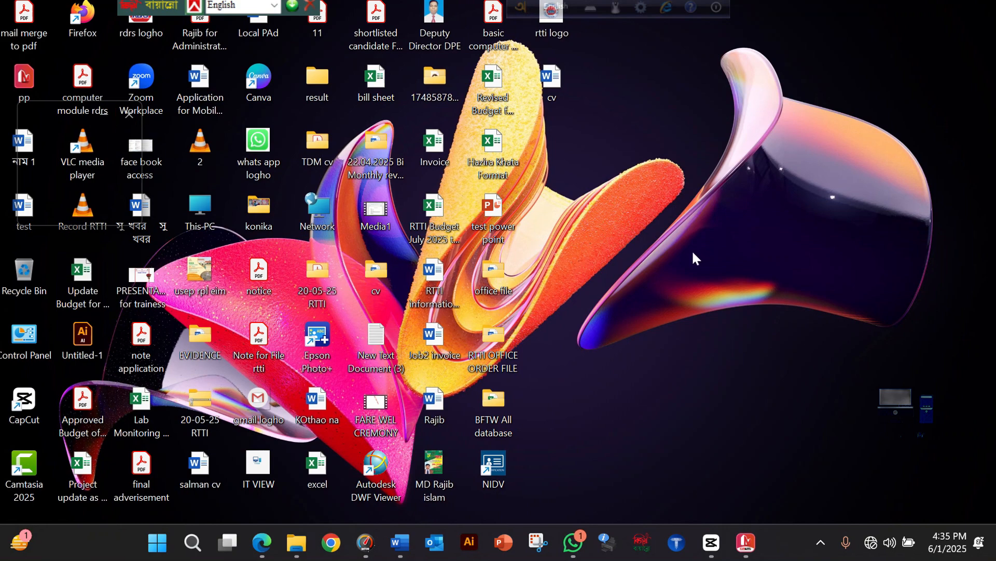
key(Down)
key(m)
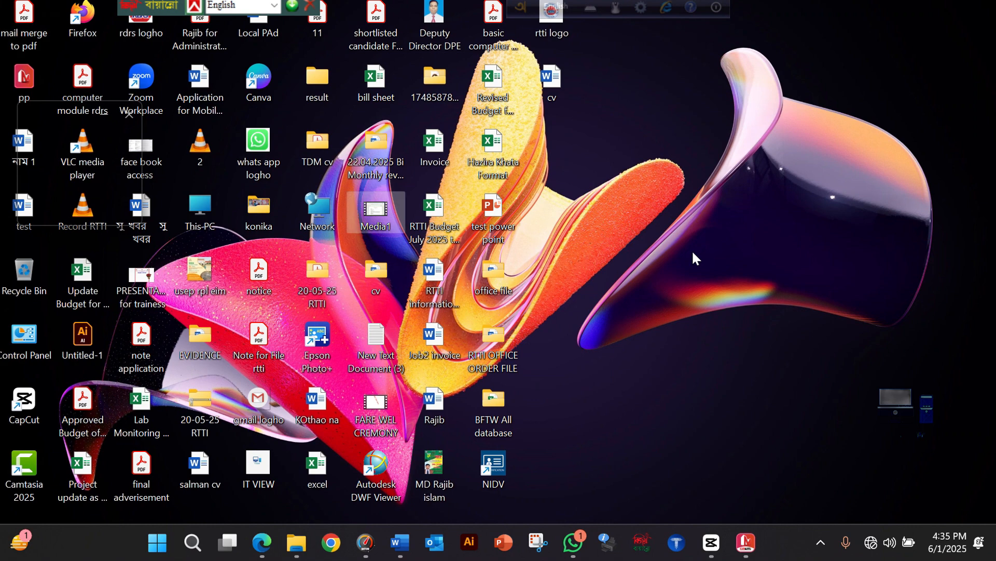
Open the "mail merge to pdf" file from the Desktop, look through its merged letters, and close it
click(29, 35)
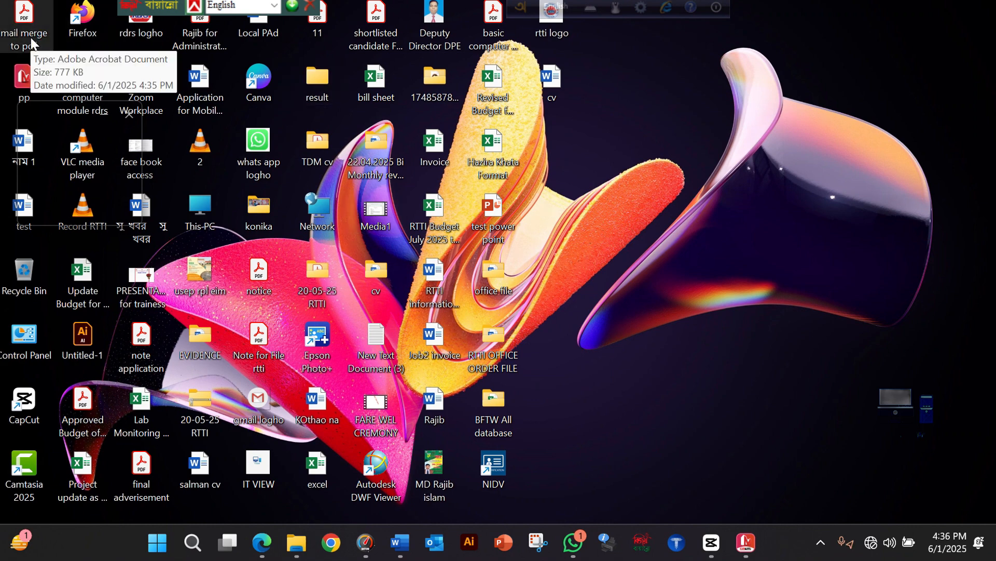
double_click(30, 36)
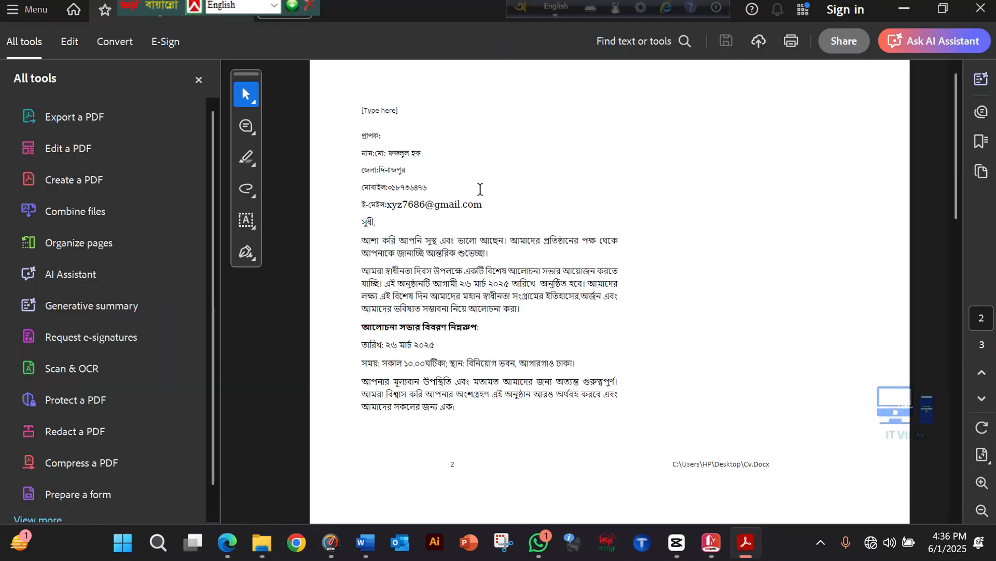
scroll(468, 195, down, 3)
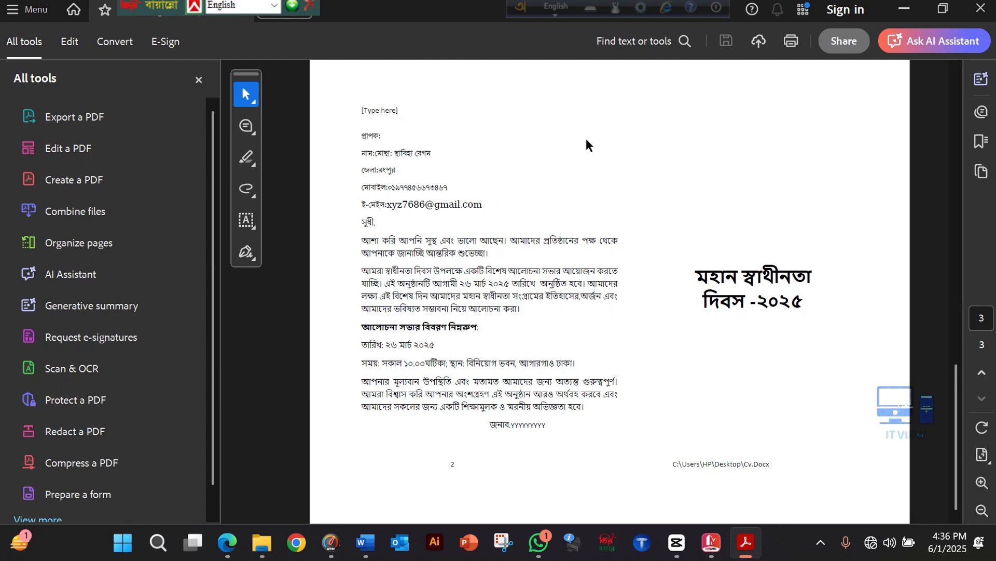
click(977, 10)
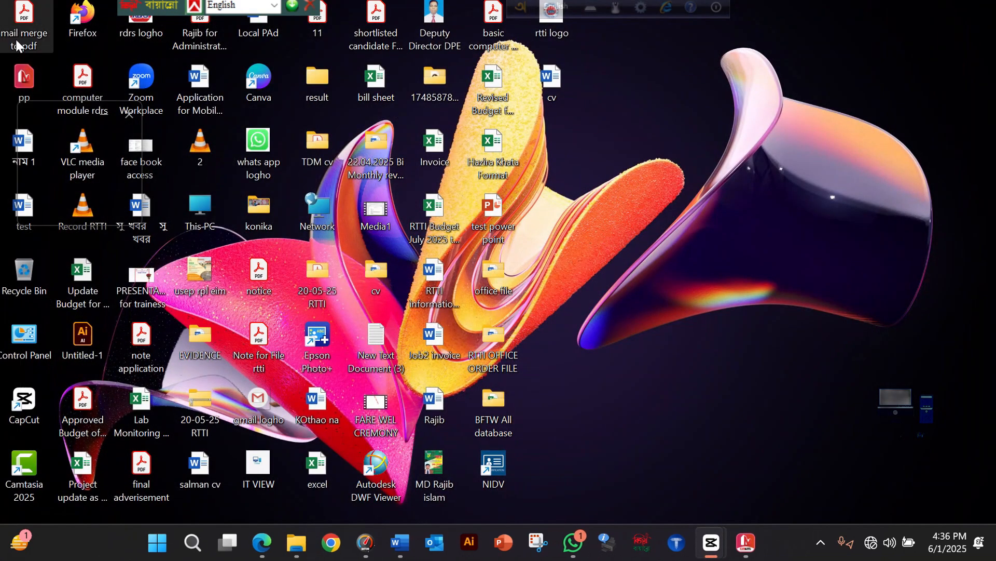
Open "mail merge to pdf" with Adobe Acrobat Reader, review its pages with the All tools pane hidden, and close it
right_click(17, 33)
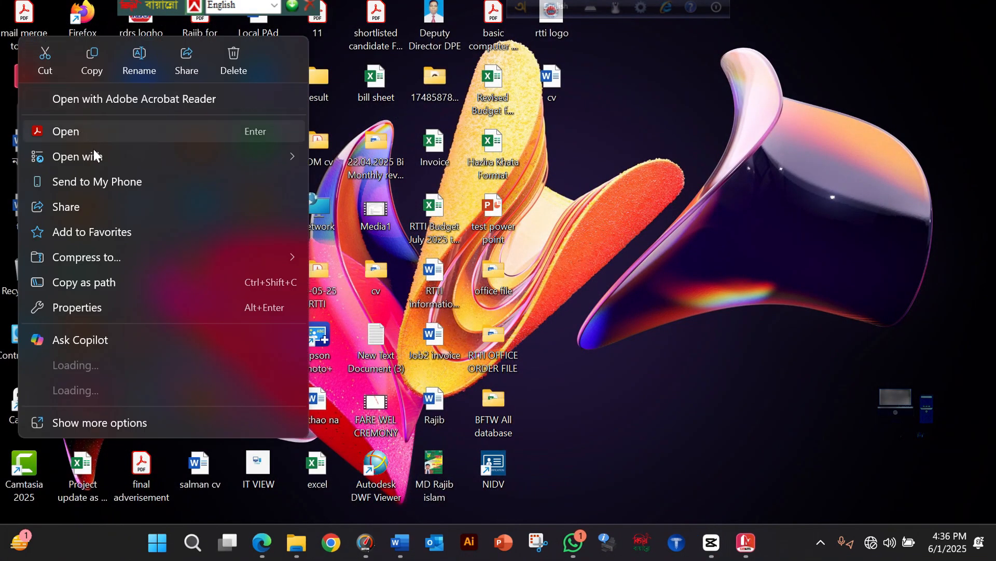
mouse_move(95, 153)
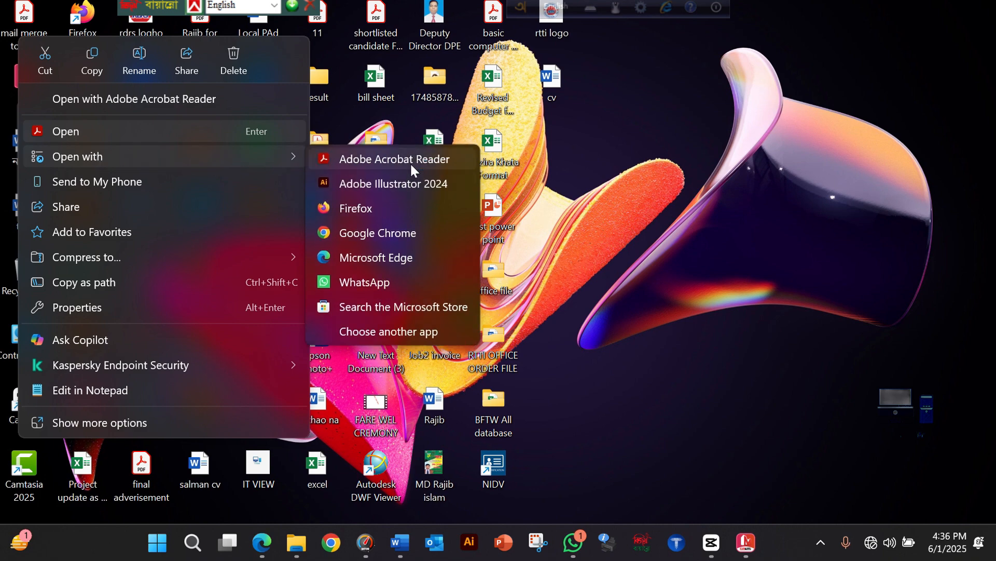
click(410, 162)
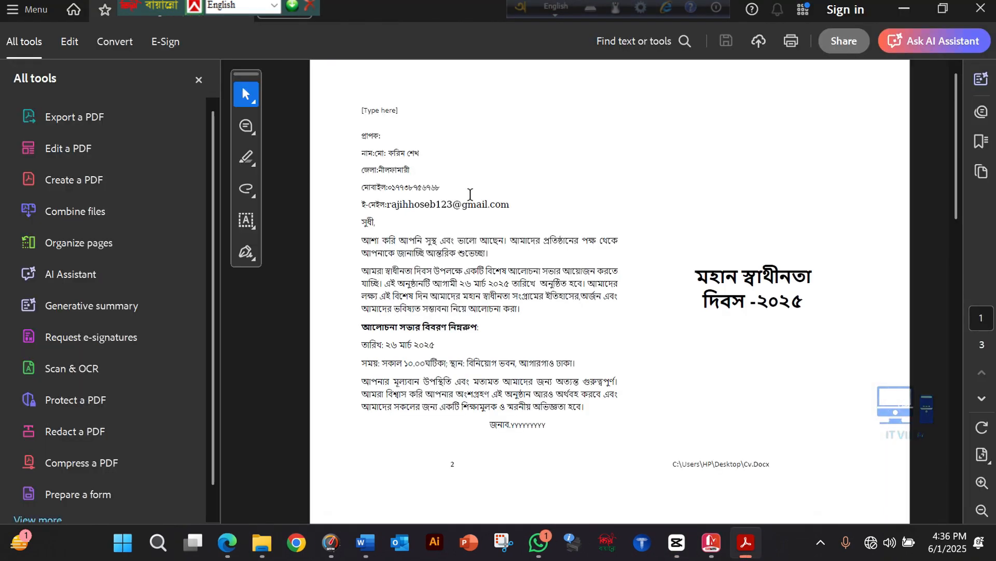
scroll(470, 233, down, 2)
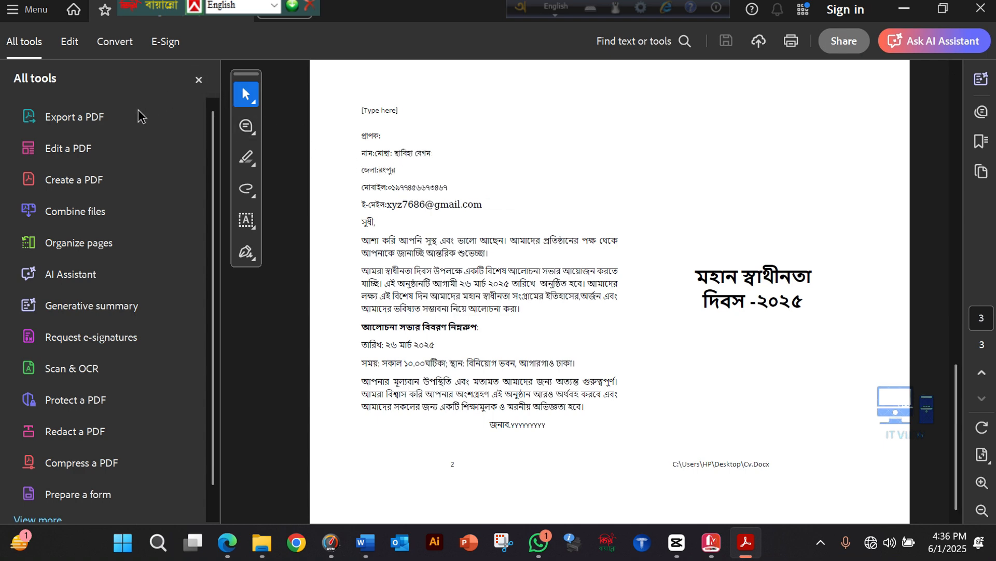
click(192, 82)
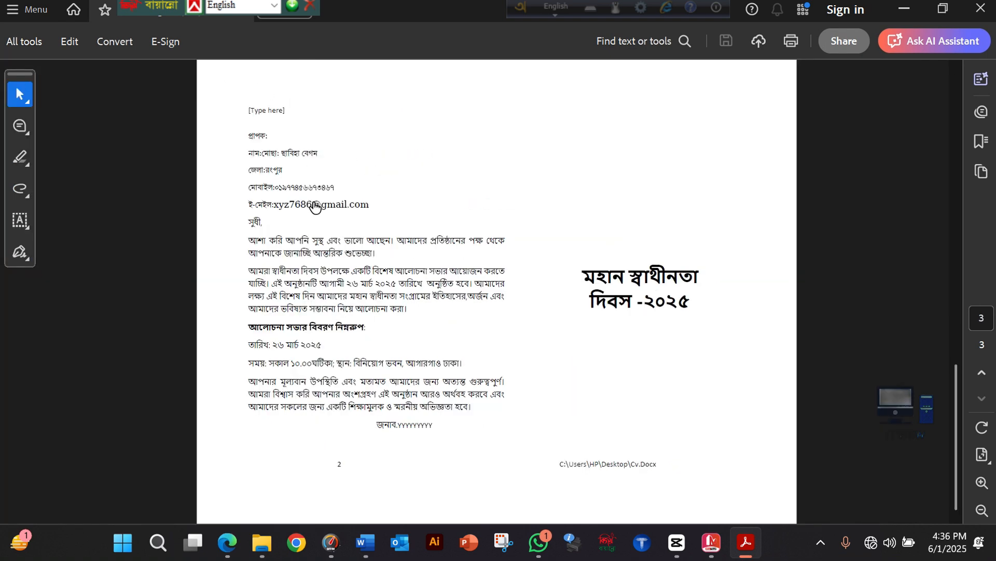
scroll(370, 287, up, 2)
click(922, 6)
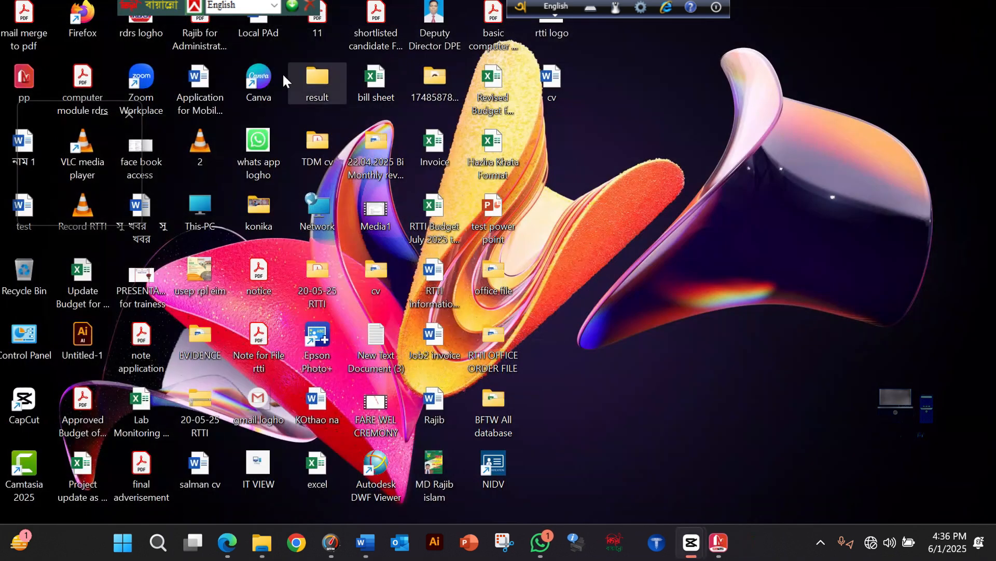
Open "mail merge to pdf" with Google Chrome and go through the letters on pages 2 and 3
right_click(30, 42)
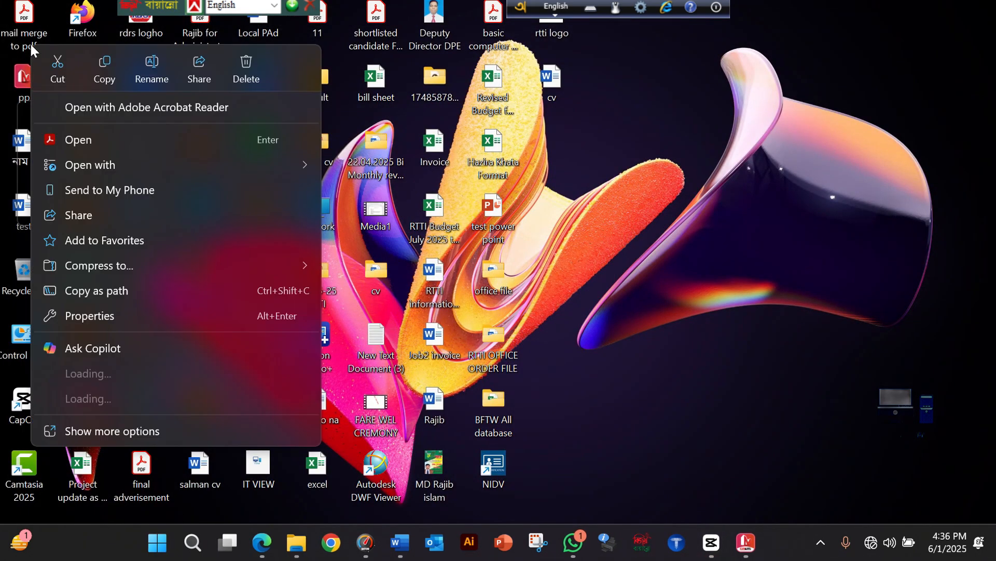
mouse_move(142, 169)
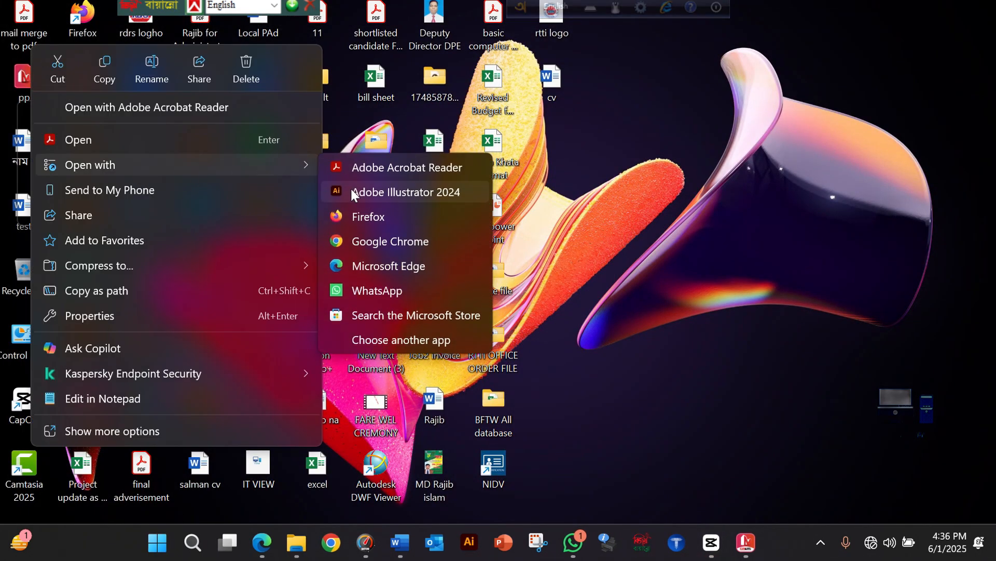
click(398, 247)
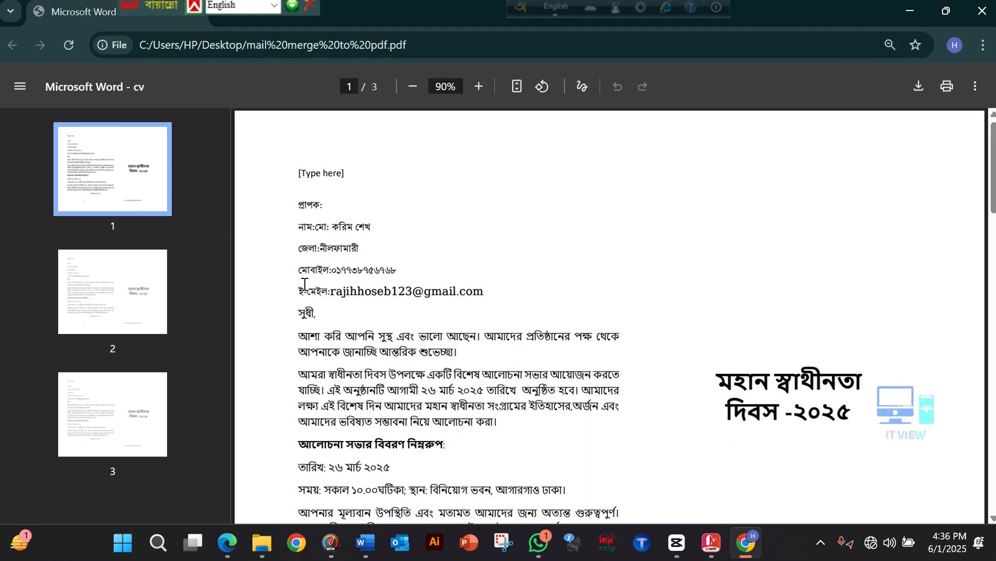
click(147, 310)
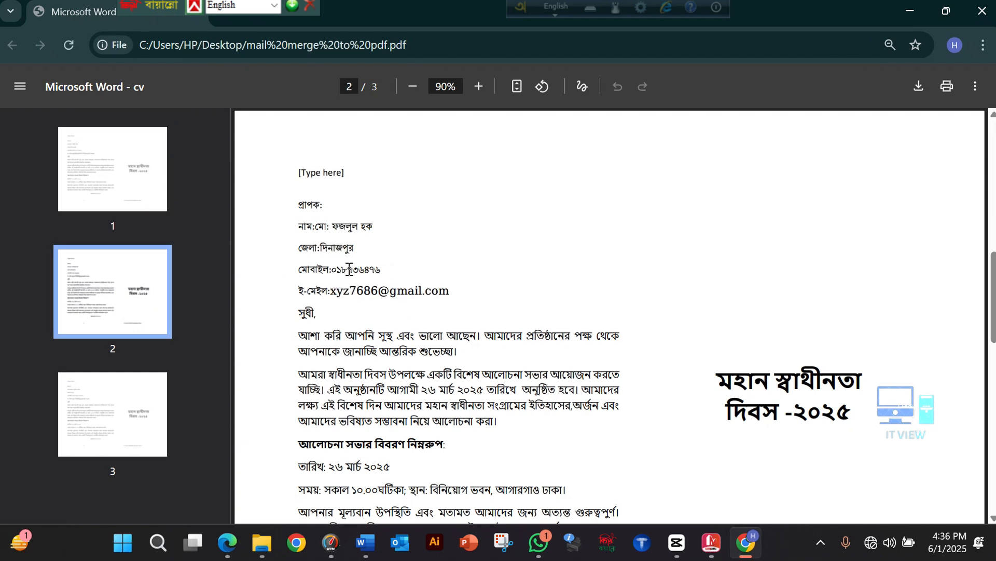
key(Right)
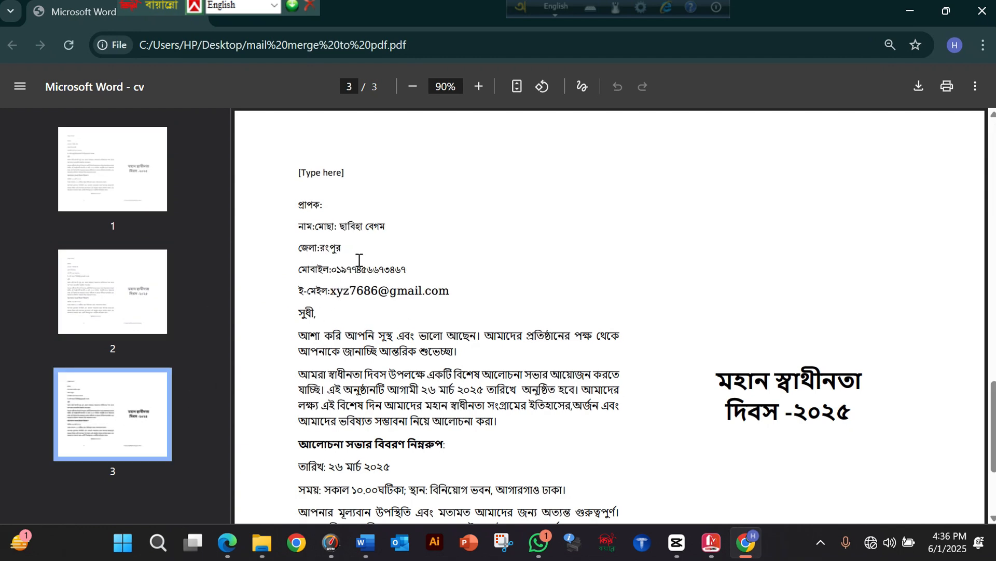